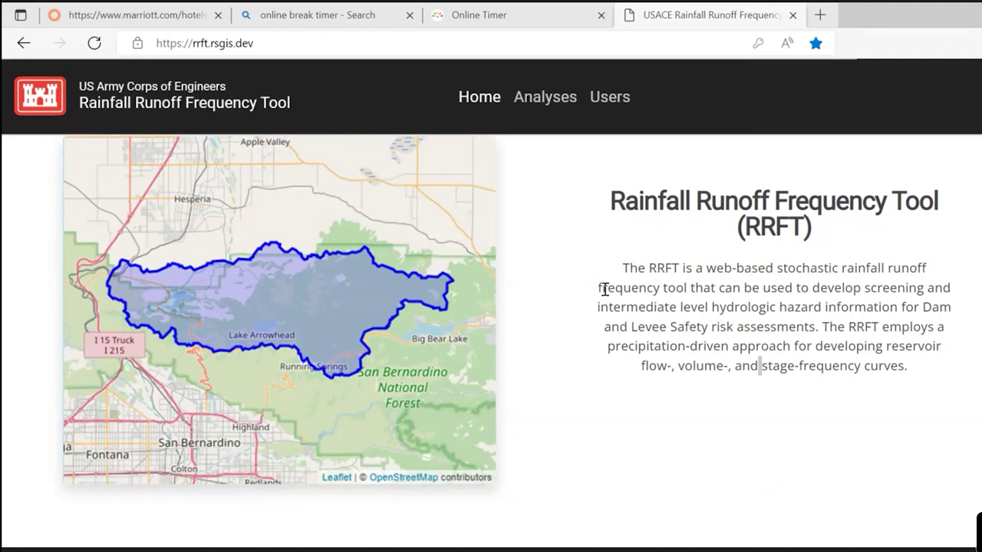
Examine the home page's tool description and the five main process steps, from Precipitation through Results
scroll(609, 320, down, 1)
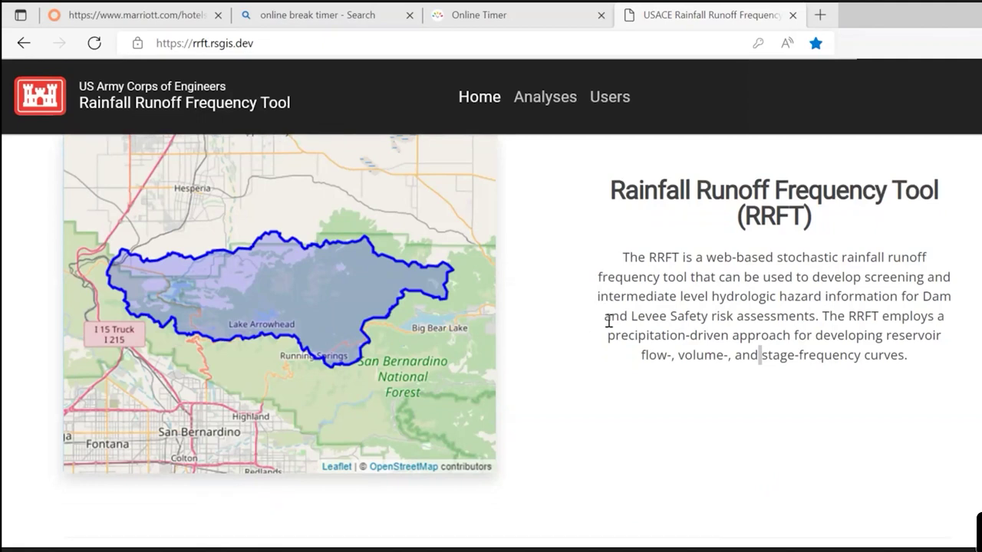
scroll(609, 320, down, 4)
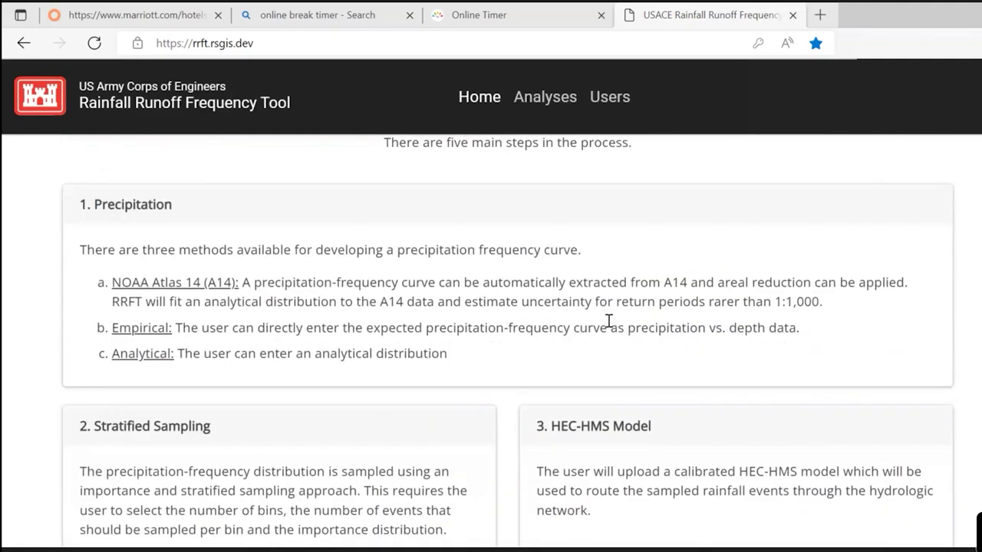
scroll(553, 242, down, 2)
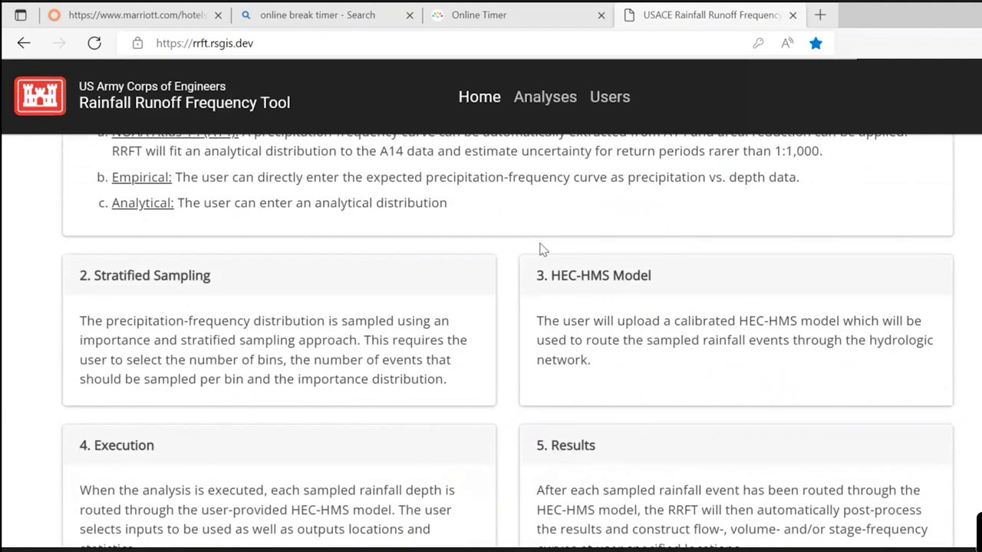
scroll(606, 299, down, 1)
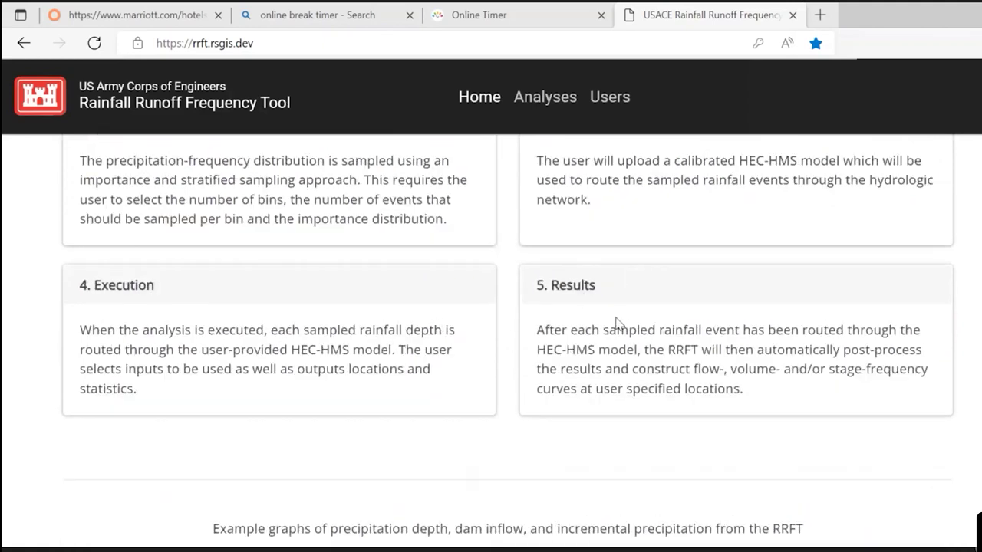
scroll(623, 322, down, 1)
scroll(623, 317, up, 12)
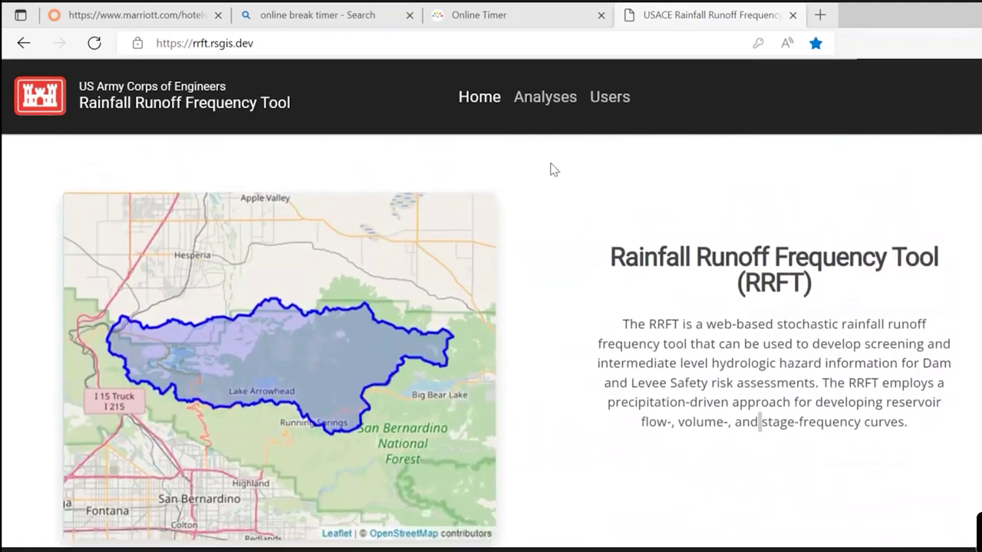
scroll(557, 344, down, 8)
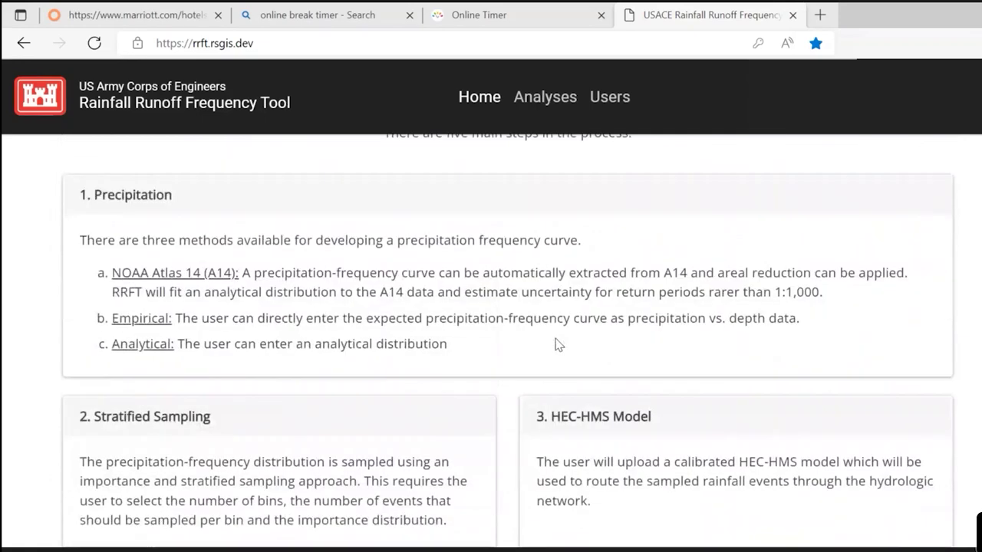
scroll(567, 331, up, 8)
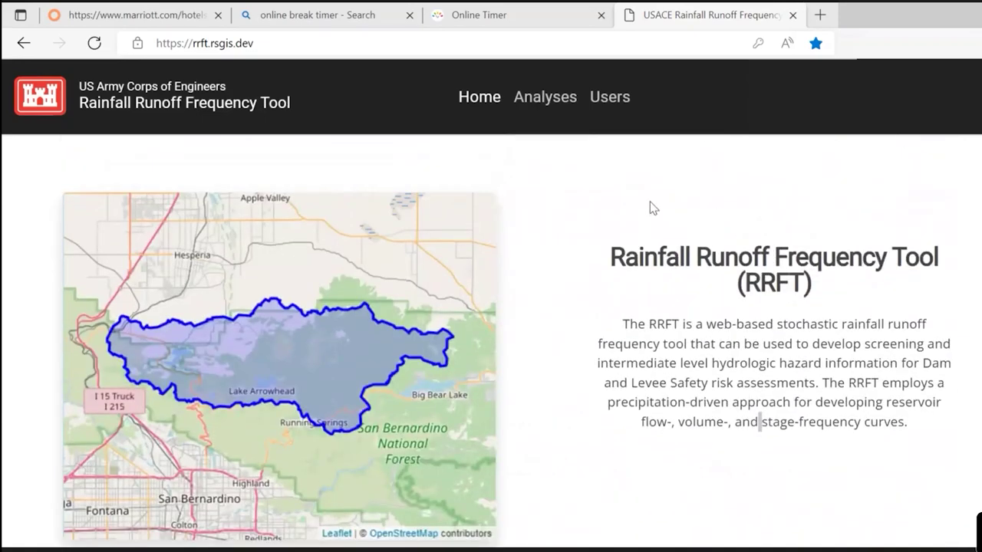
Filter the analyses list by the owner's first name and open the Dam A Production analysis
click(543, 103)
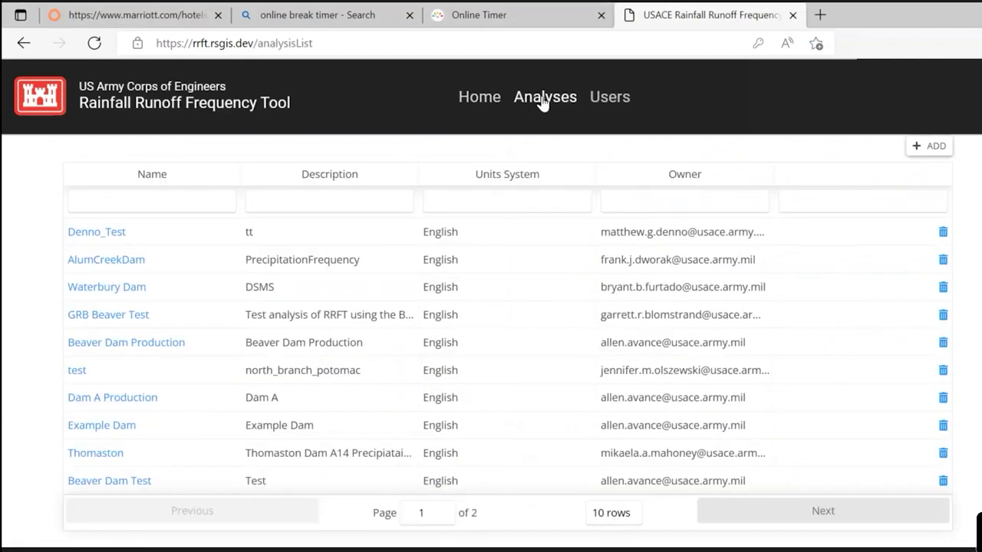
click(643, 201)
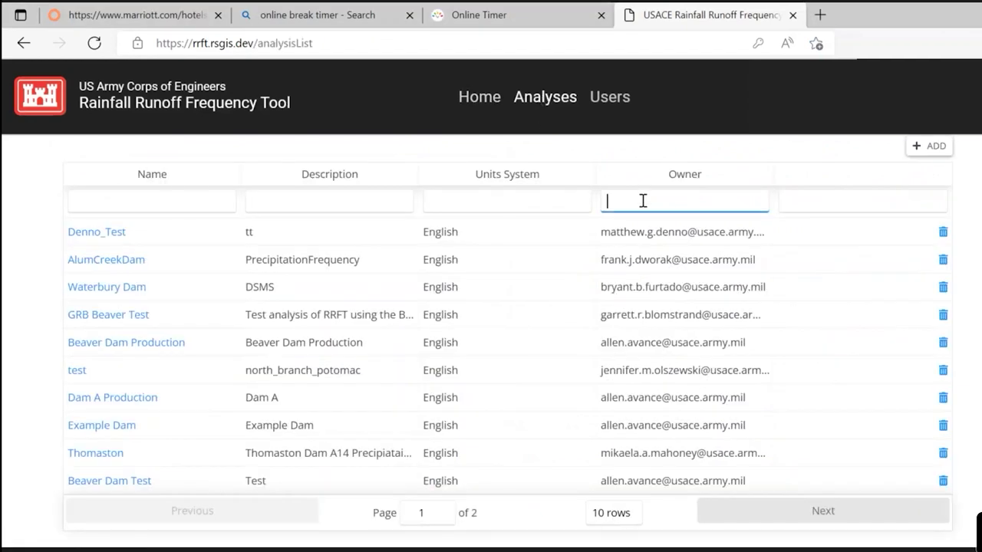
text(allen)
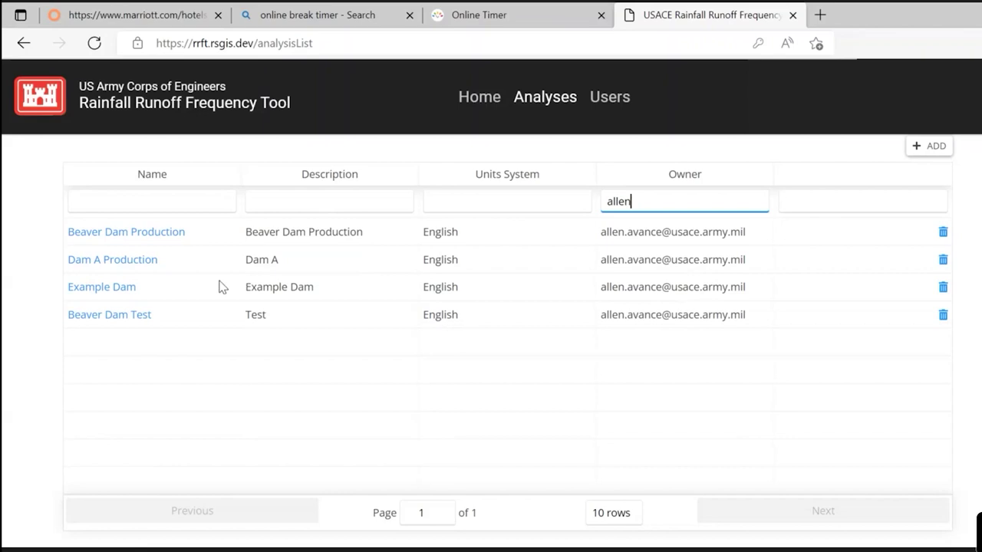
click(148, 264)
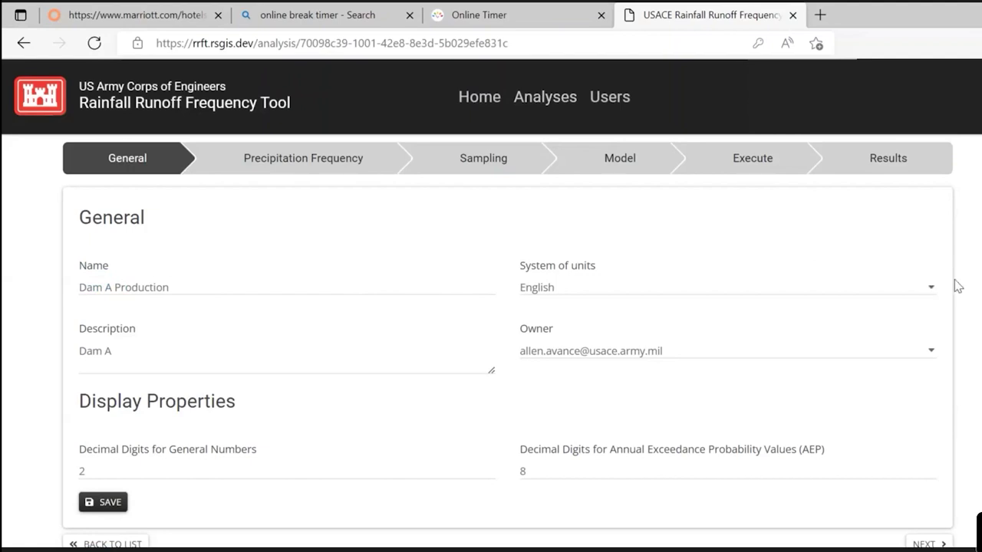
Review the analysis's General settings and go to its Precipitation Frequency page
scroll(588, 390, down, 1)
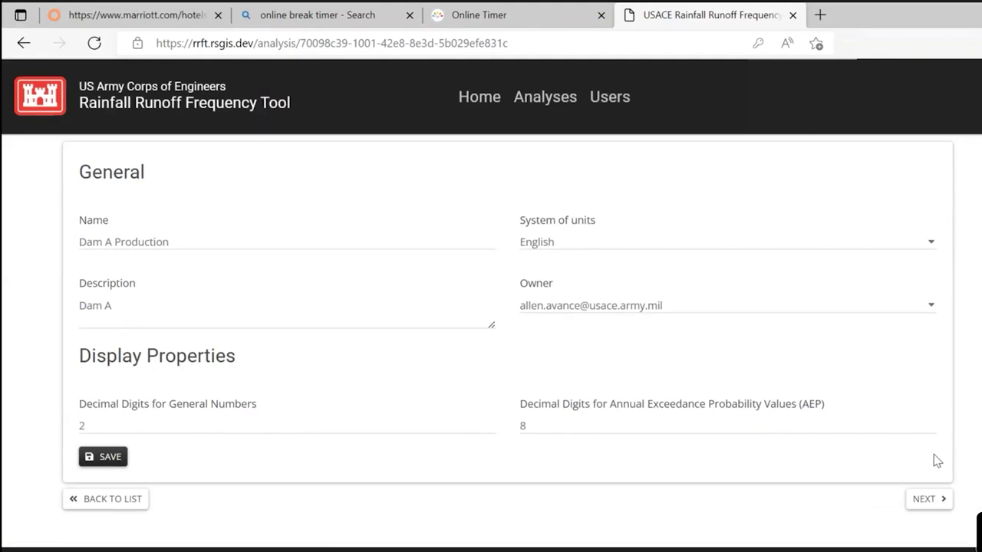
click(940, 495)
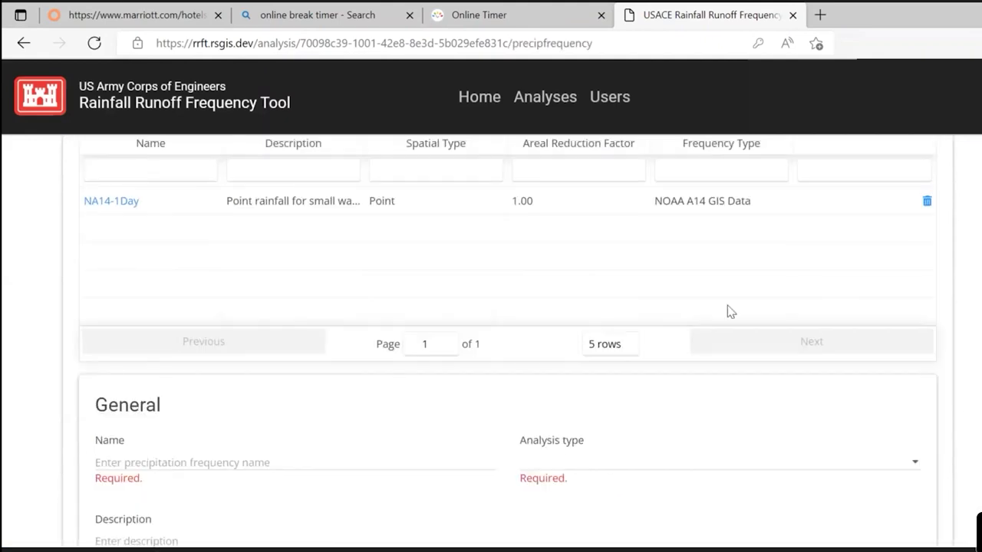
scroll(717, 335, down, 2)
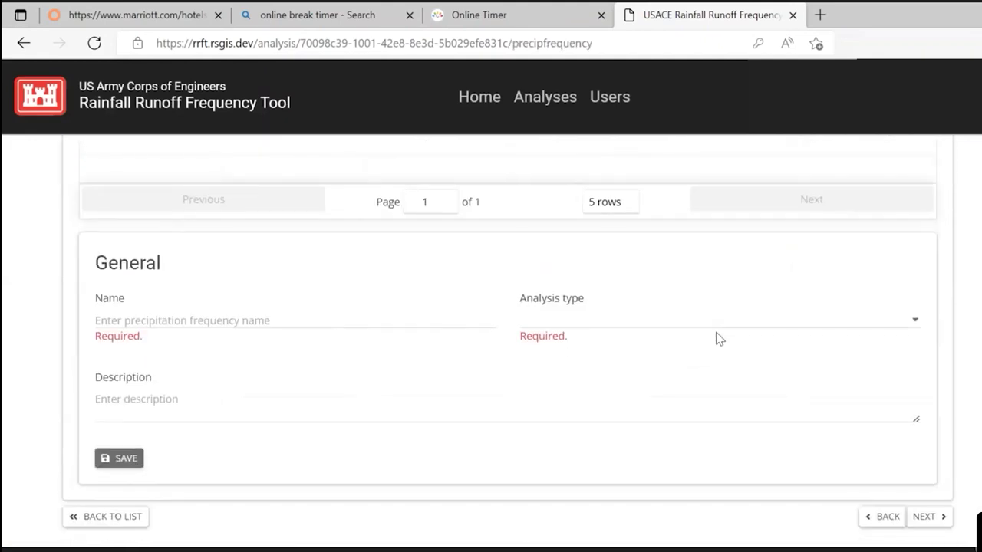
scroll(714, 335, up, 5)
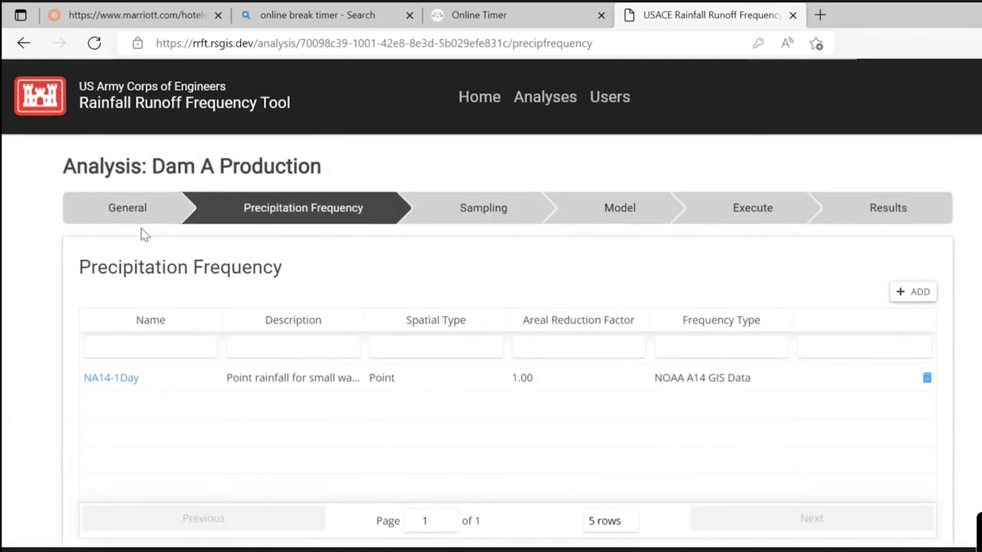
click(169, 212)
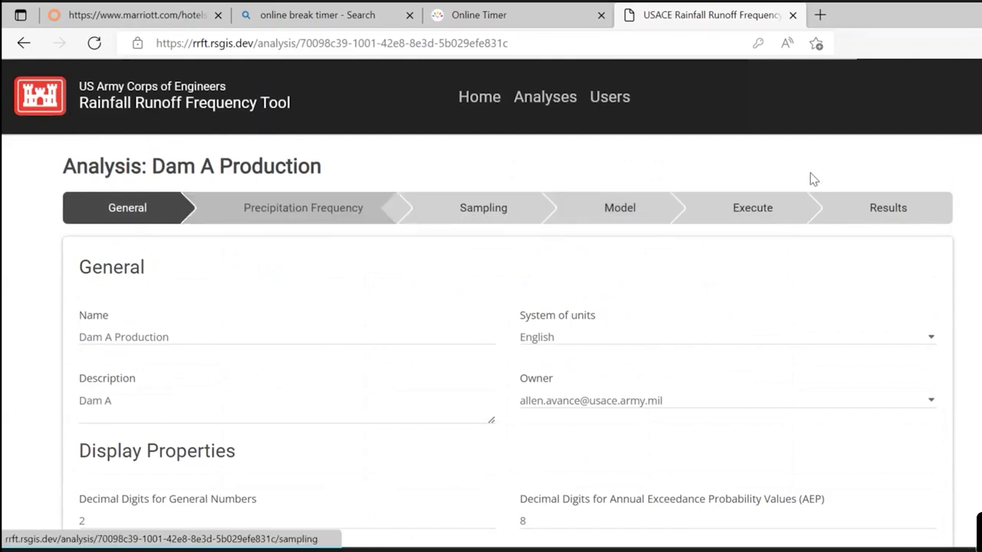
click(305, 222)
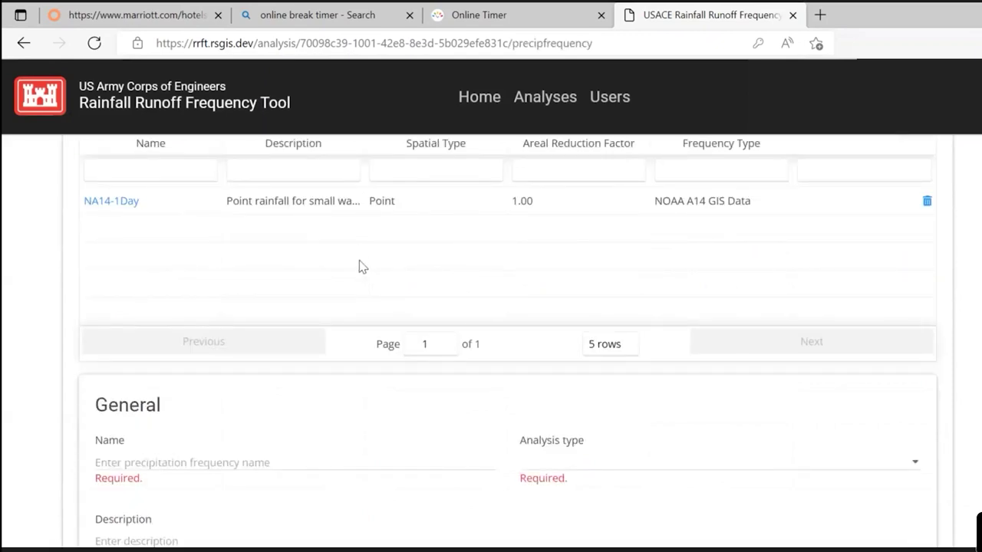
Set the blank precipitation frequency entry's analysis type to NOAA A14 GIS Data and view the fields it requires
scroll(360, 261, down, 2)
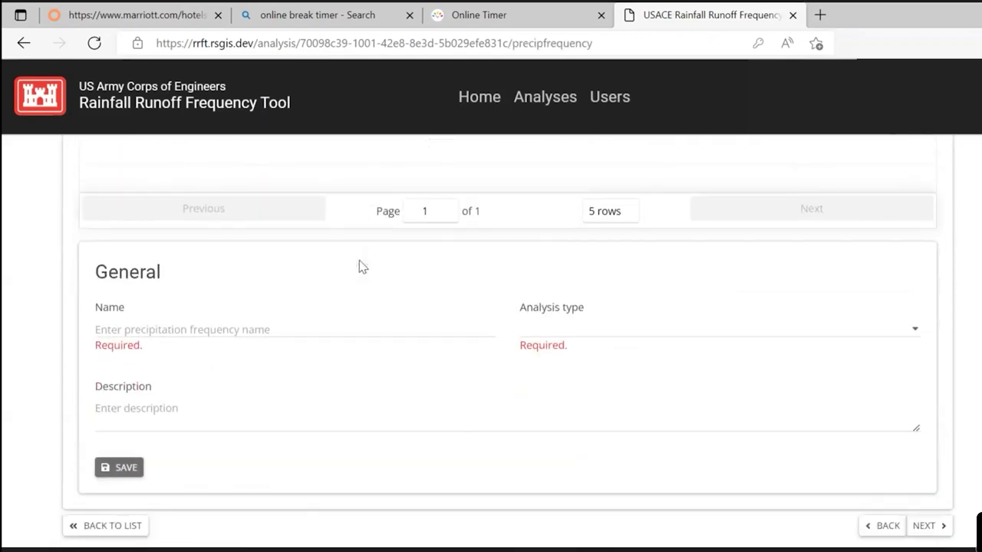
click(563, 311)
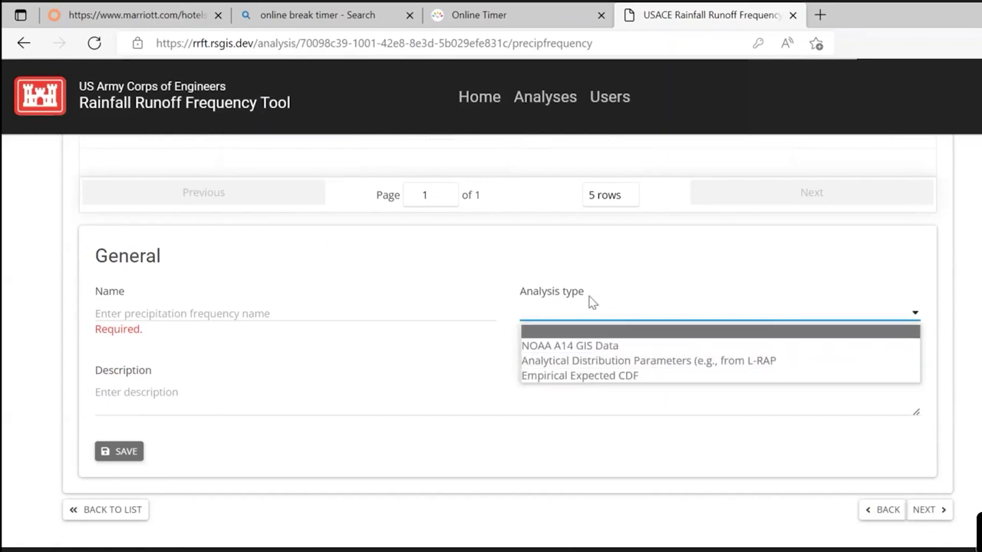
click(595, 346)
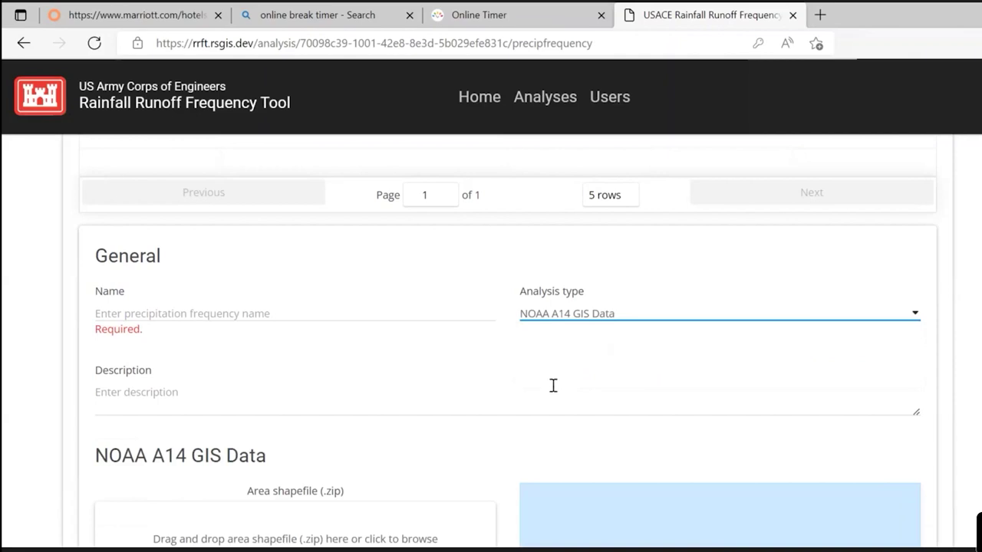
scroll(552, 386, down, 4)
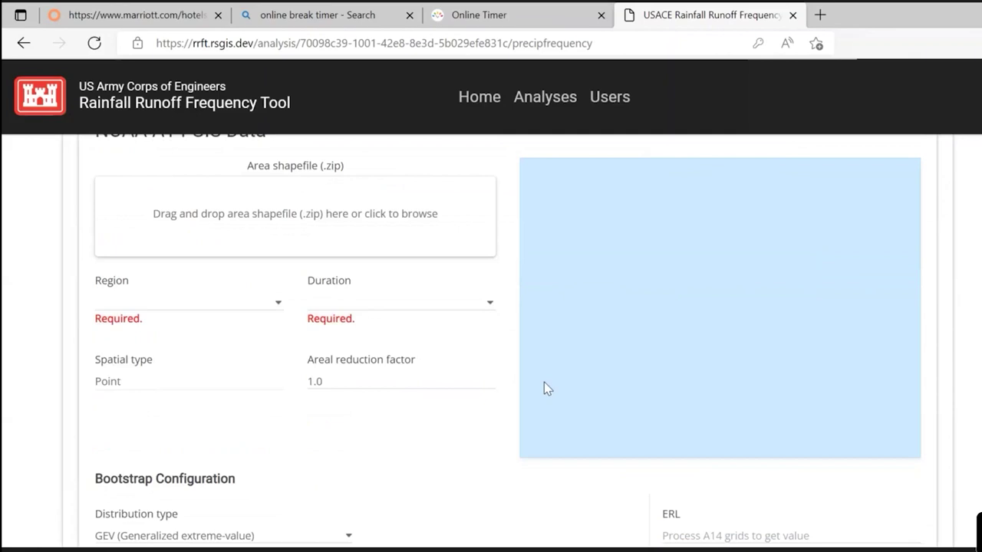
scroll(543, 384, up, 8)
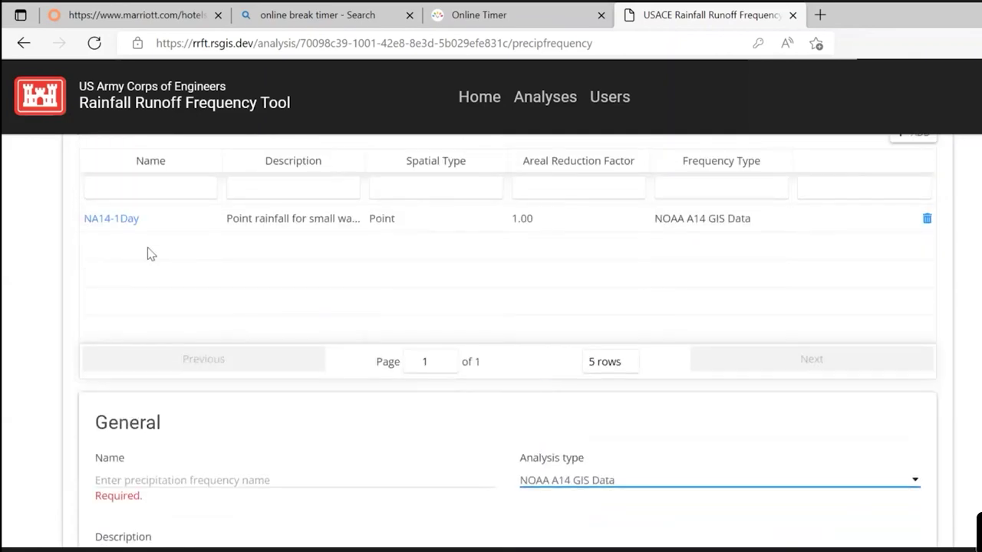
Open the existing NA14-1Day precipitation frequency entry at its NOAA A14 GIS Data section
click(127, 222)
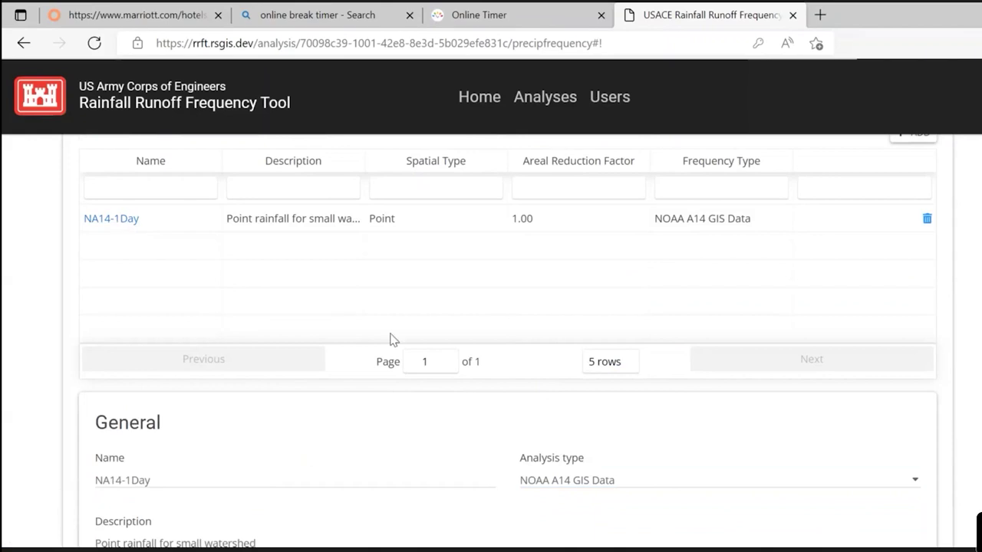
scroll(437, 362, down, 4)
scroll(438, 368, down, 2)
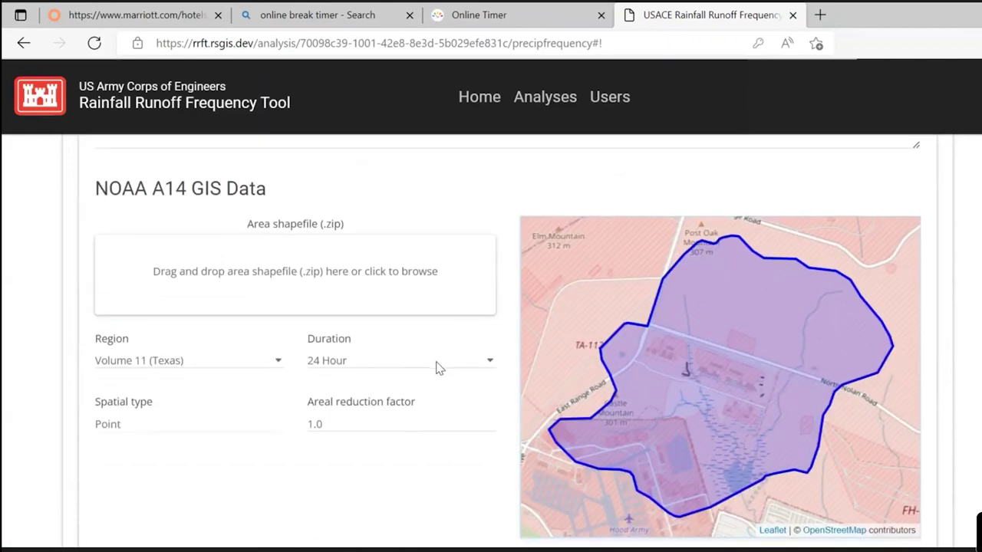
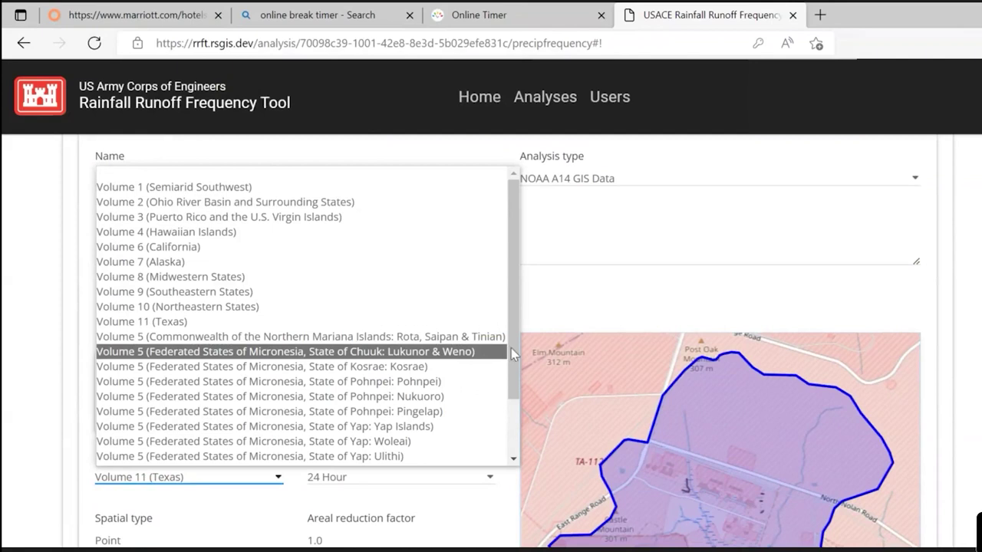
Examine the Region and Duration options available for the NOAA A14 GIS data, keeping the current selections
drag(515, 351, 527, 431)
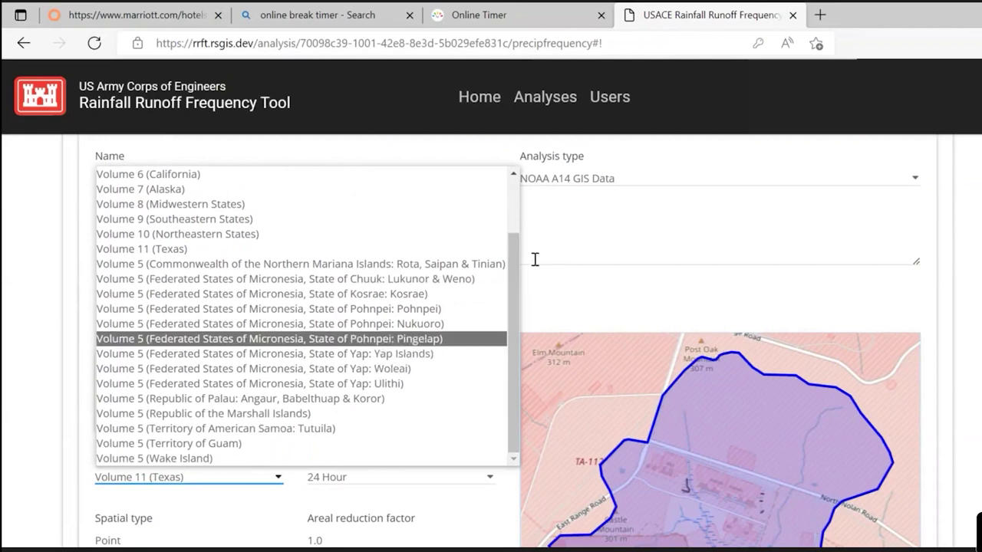
scroll(512, 265, up, 3)
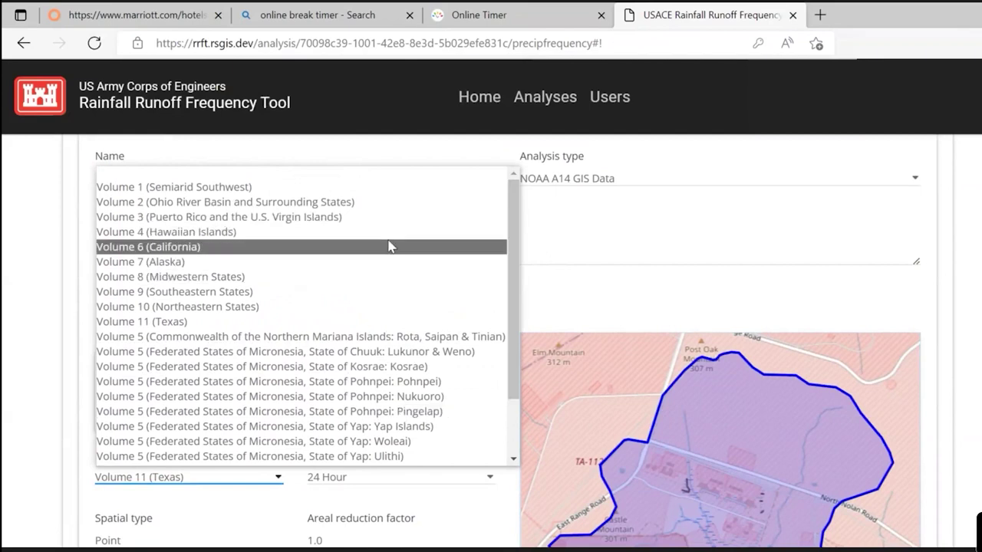
click(619, 242)
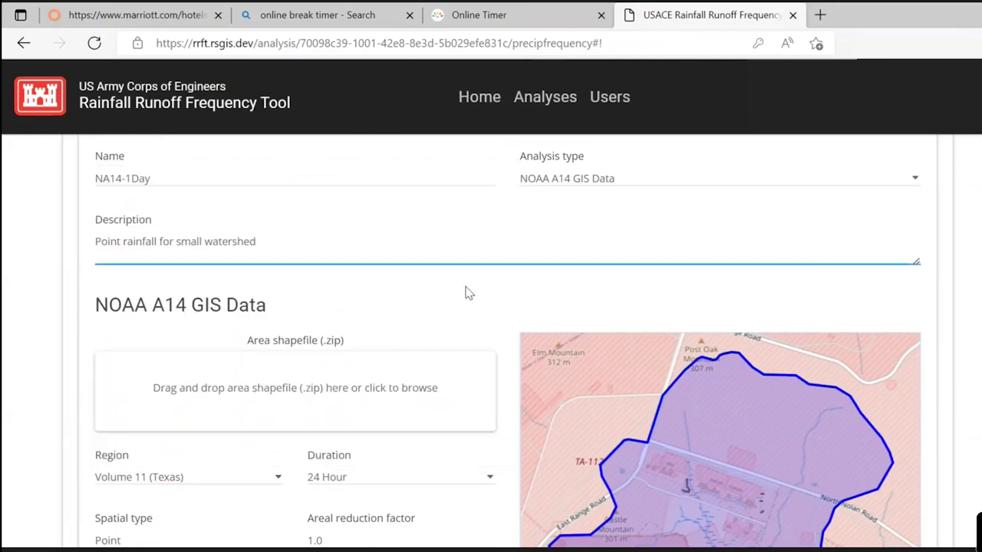
scroll(466, 292, down, 3)
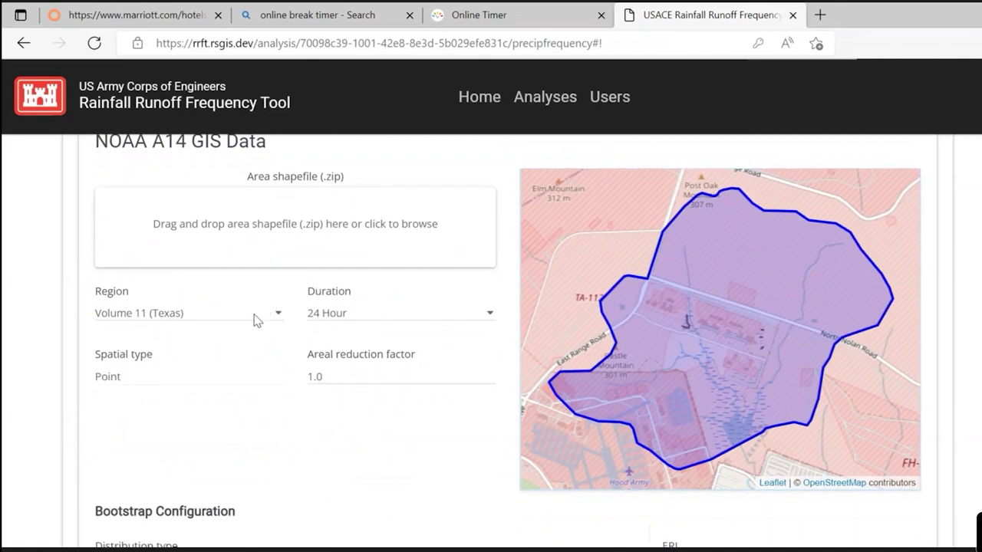
click(485, 317)
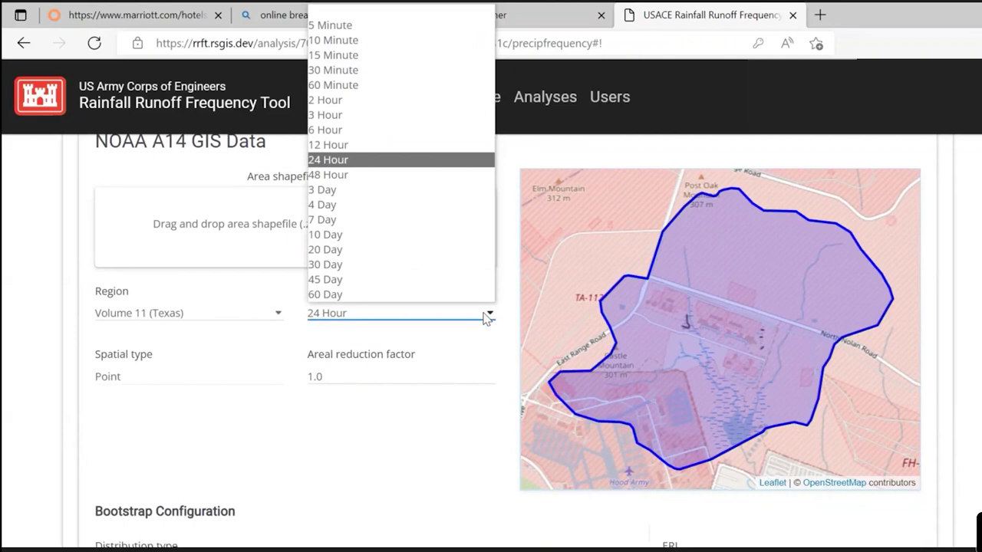
click(365, 444)
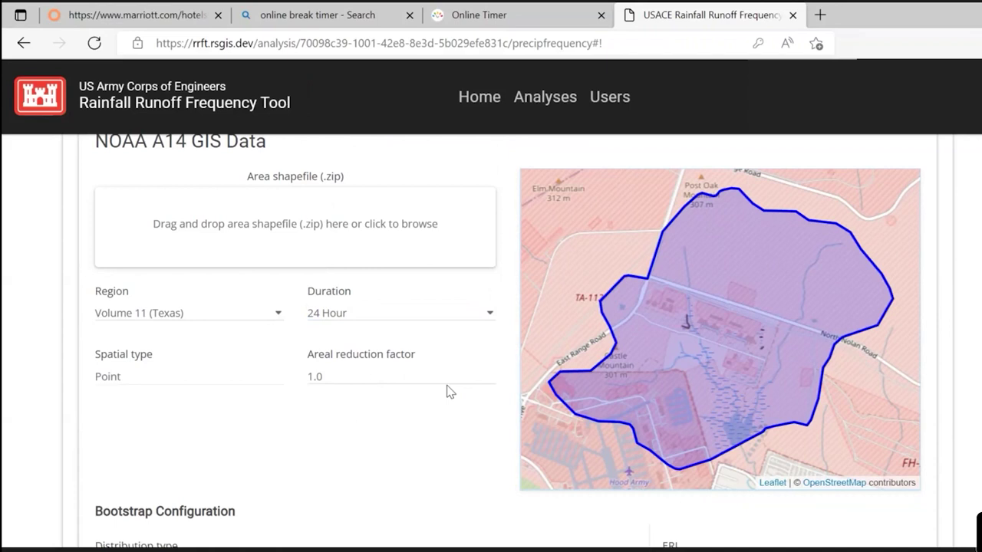
Examine the NA14-1Day bootstrap configuration, including its bootstrap and distribution parameters, down to the precipitation frequency plot
scroll(450, 428, down, 2)
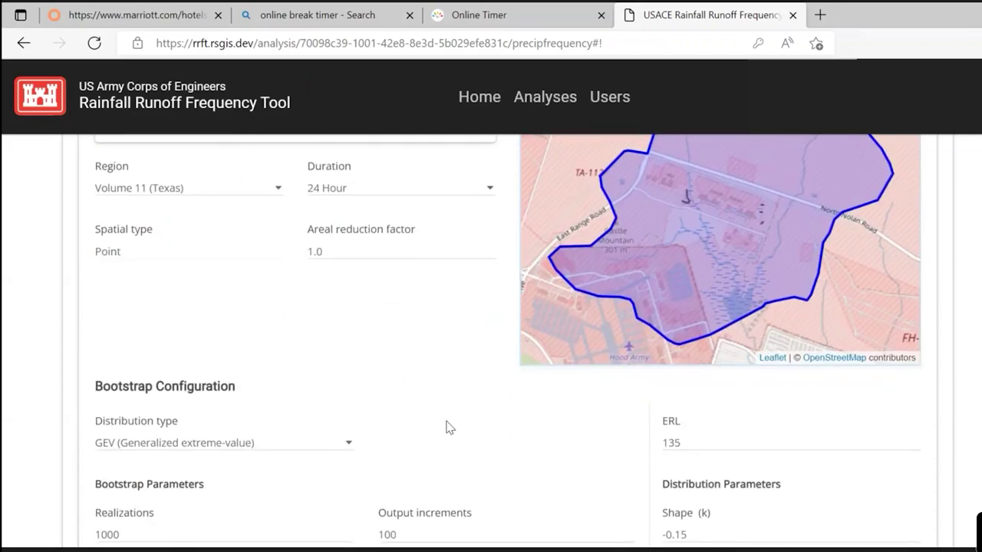
scroll(450, 428, down, 5)
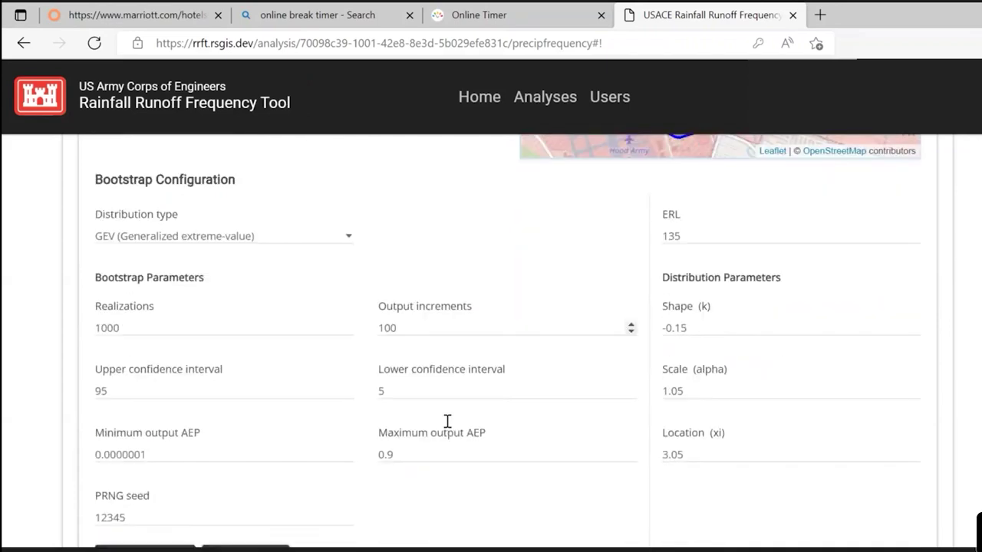
scroll(450, 428, down, 2)
scroll(450, 422, up, 2)
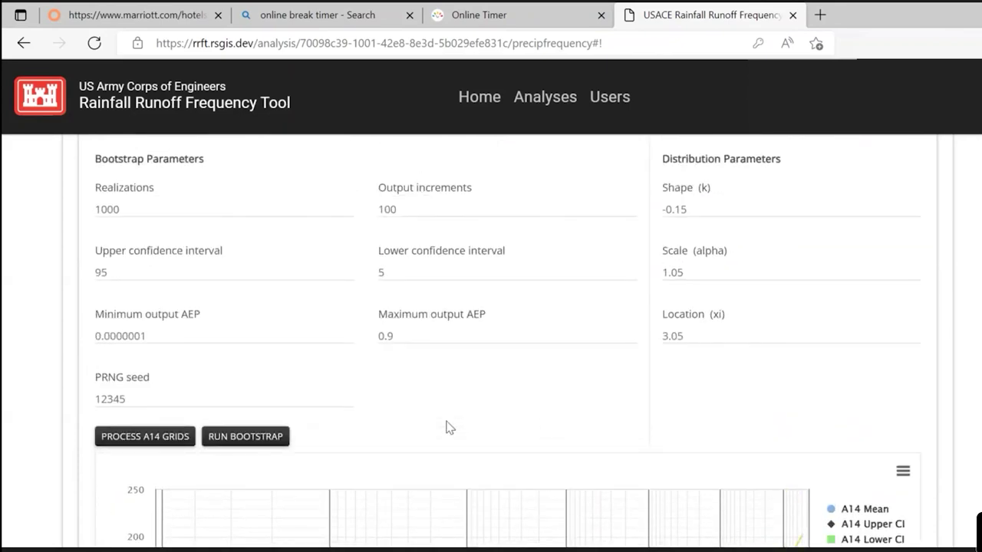
scroll(447, 410, down, 2)
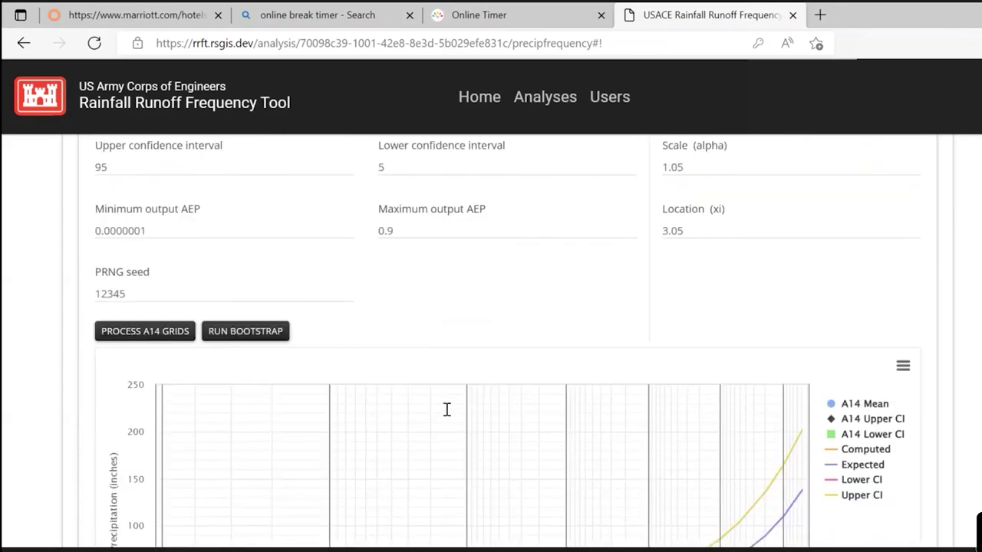
Process the NOAA A14 grids for NA14-1Day and view the A14 mean and confidence points in the precipitation frequency plot
click(164, 318)
scroll(413, 301, down, 2)
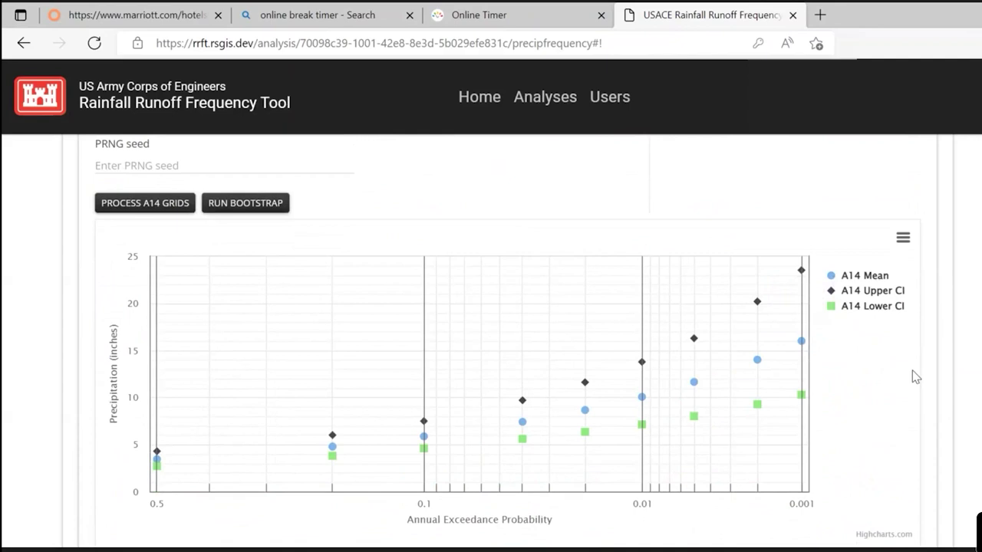
click(903, 237)
scroll(506, 337, up, 10)
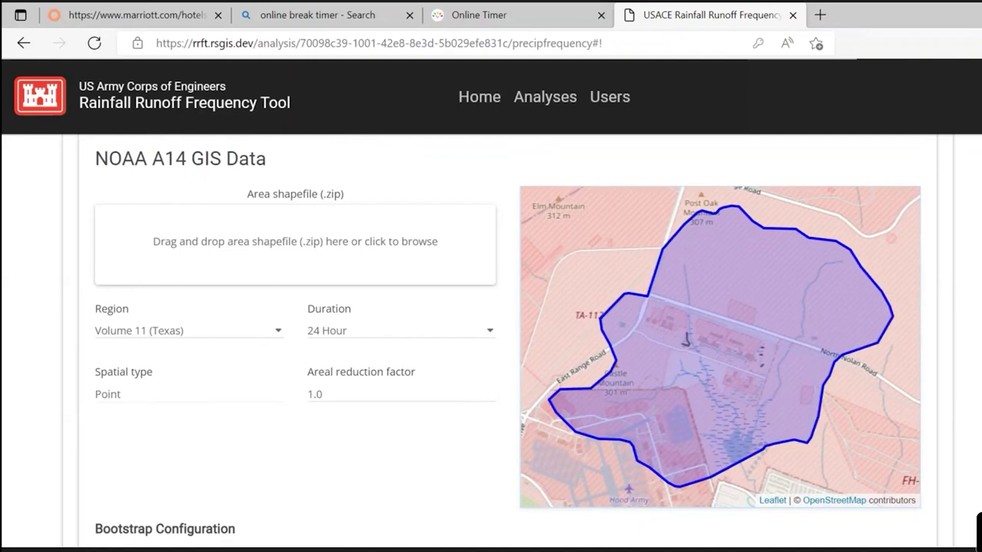
Set the ERL in the NA14-1Day bootstrap configuration to 135 and run the bootstrap
scroll(506, 337, down, 5)
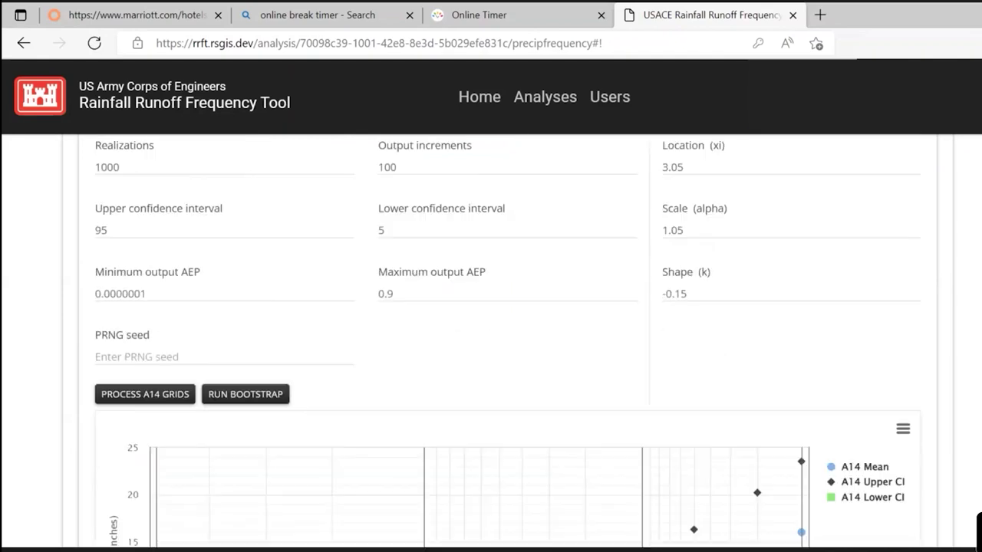
scroll(506, 338, down, 3)
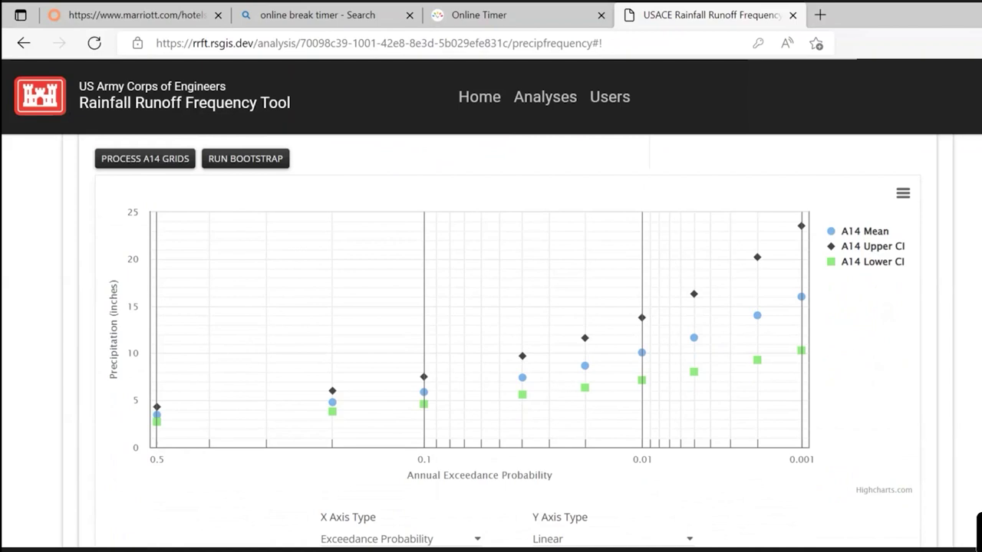
scroll(506, 345, up, 4)
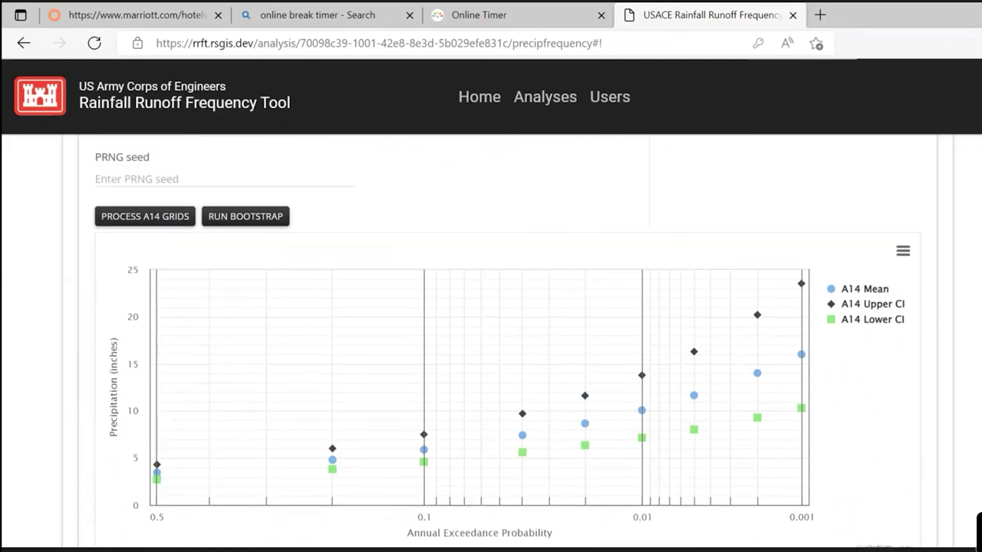
scroll(506, 341, up, 1)
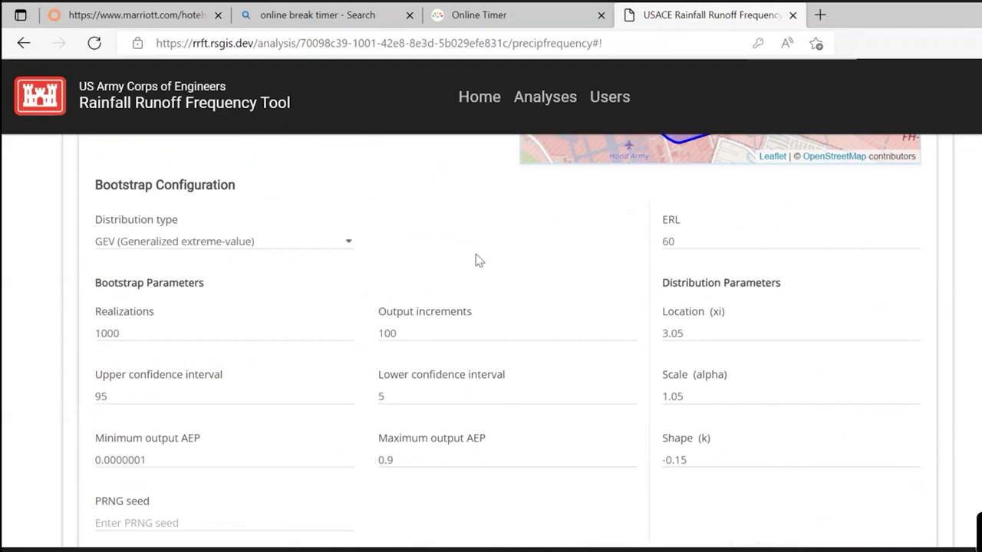
drag(782, 241, 659, 244)
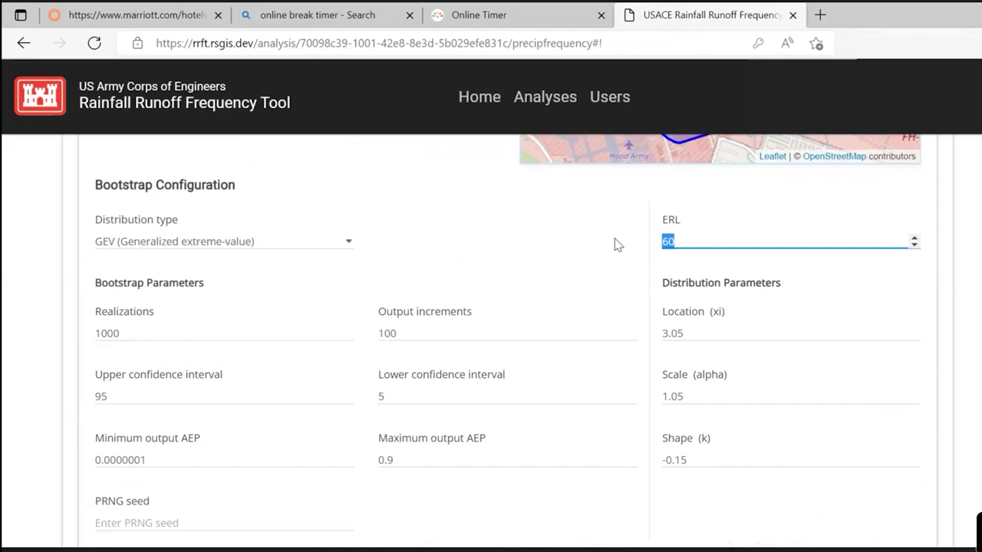
text(135)
scroll(775, 301, down, 4)
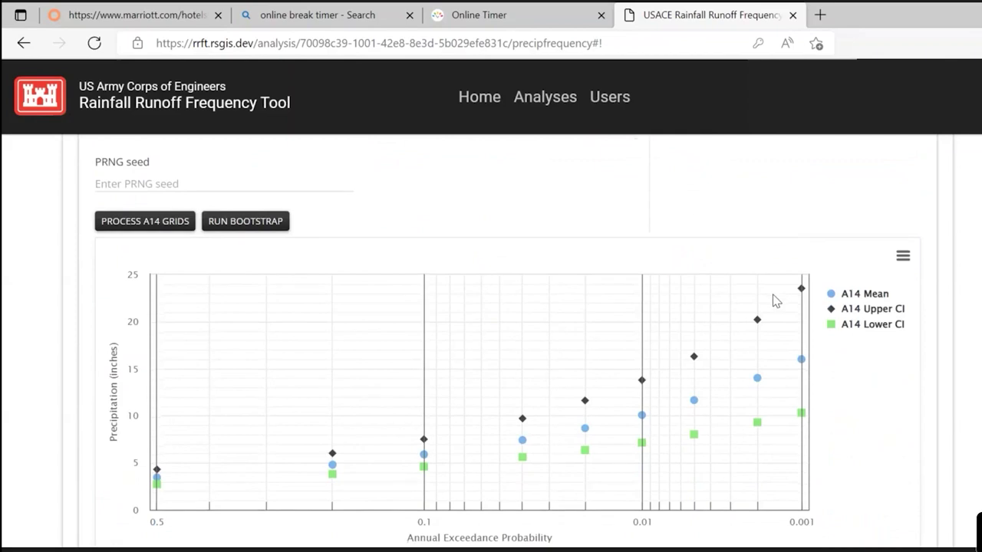
click(265, 228)
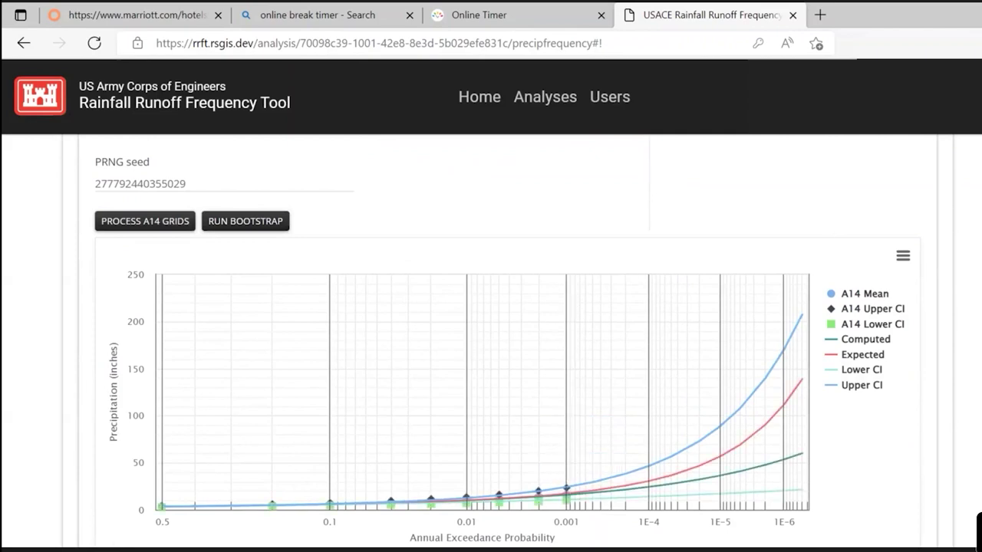
Go to the Sampling stage, open SS-NA14-1Day-Computed, and examine its stratified sampling configuration and binned sample plot
scroll(506, 341, up, 10)
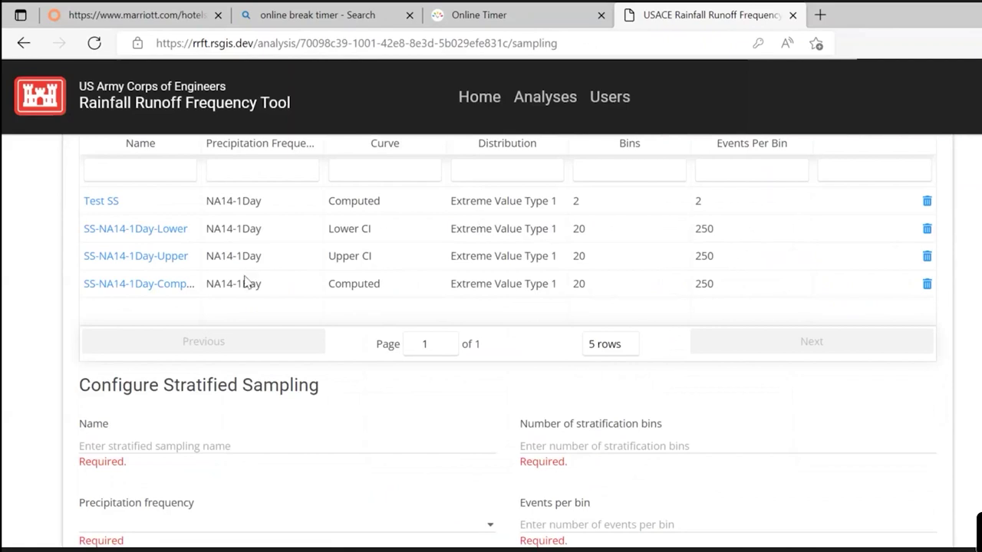
click(175, 286)
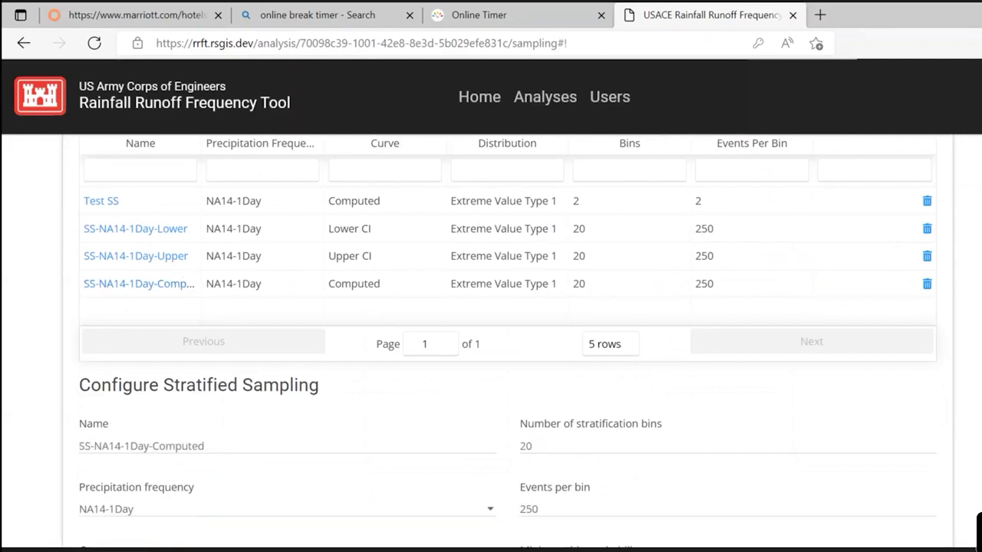
scroll(801, 281, down, 5)
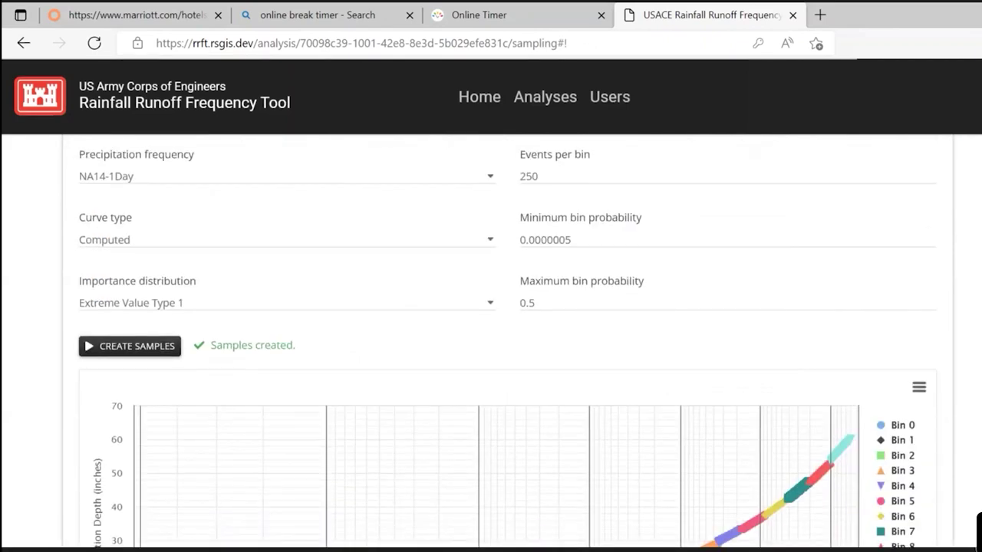
scroll(565, 302, down, 1)
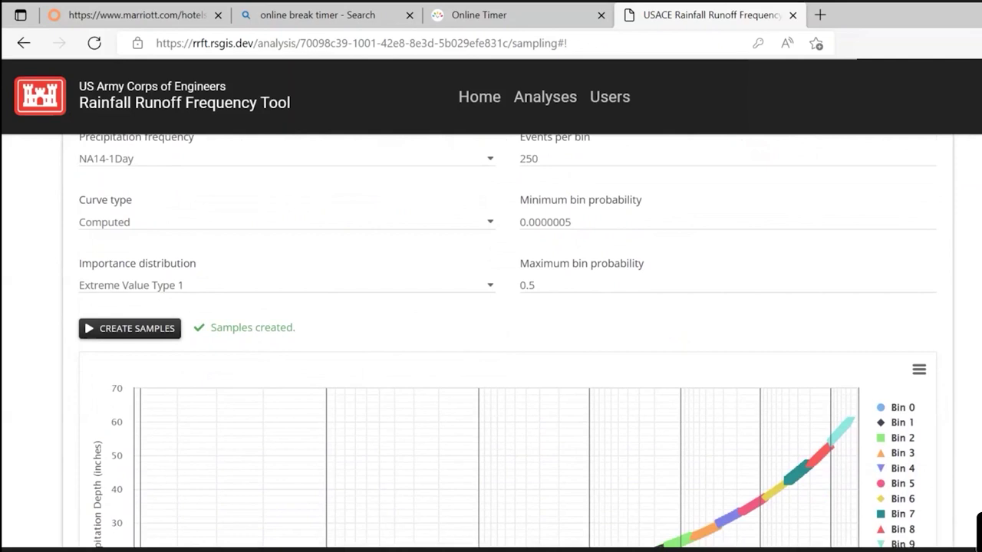
scroll(979, 528, down, 2)
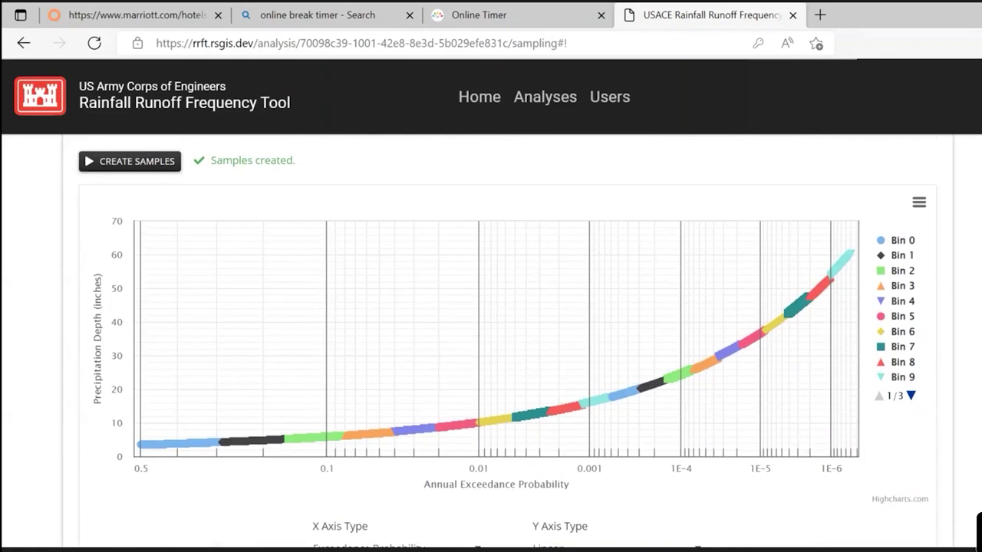
scroll(941, 257, up, 4)
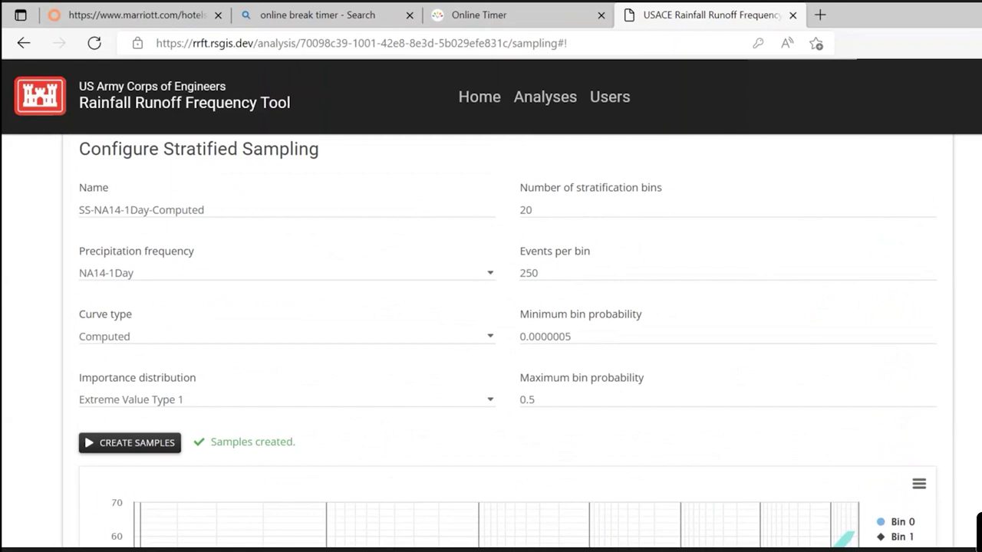
scroll(491, 337, down, 4)
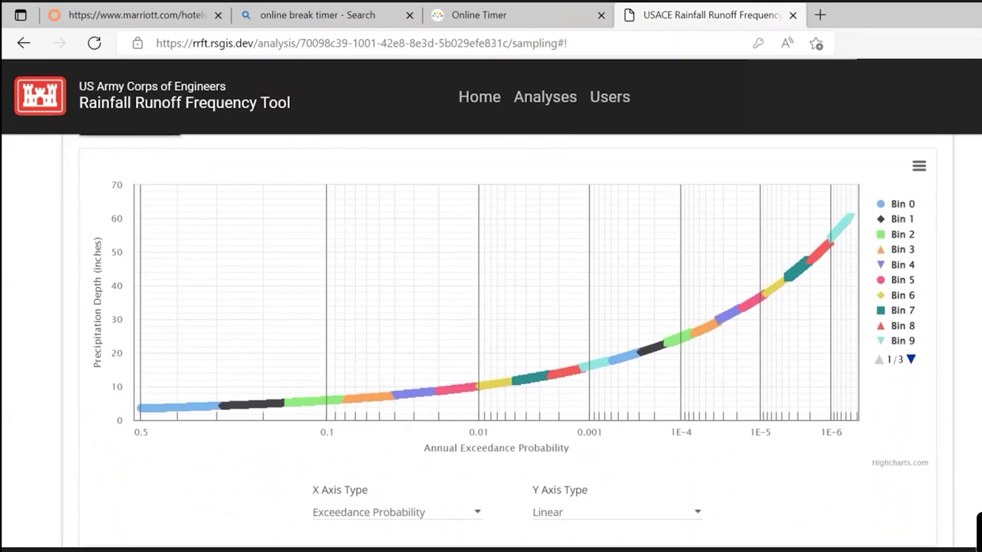
scroll(491, 337, up, 1)
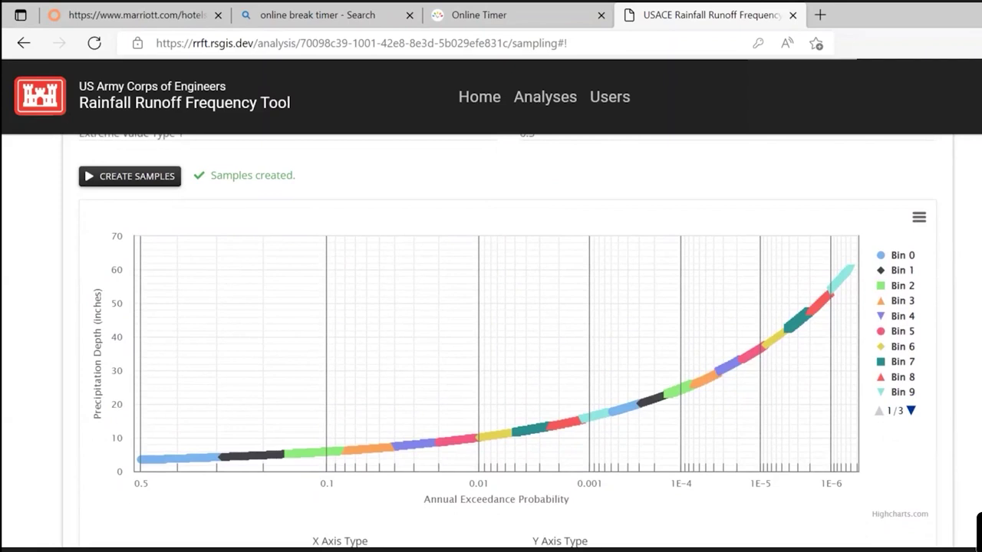
scroll(491, 345, up, 1)
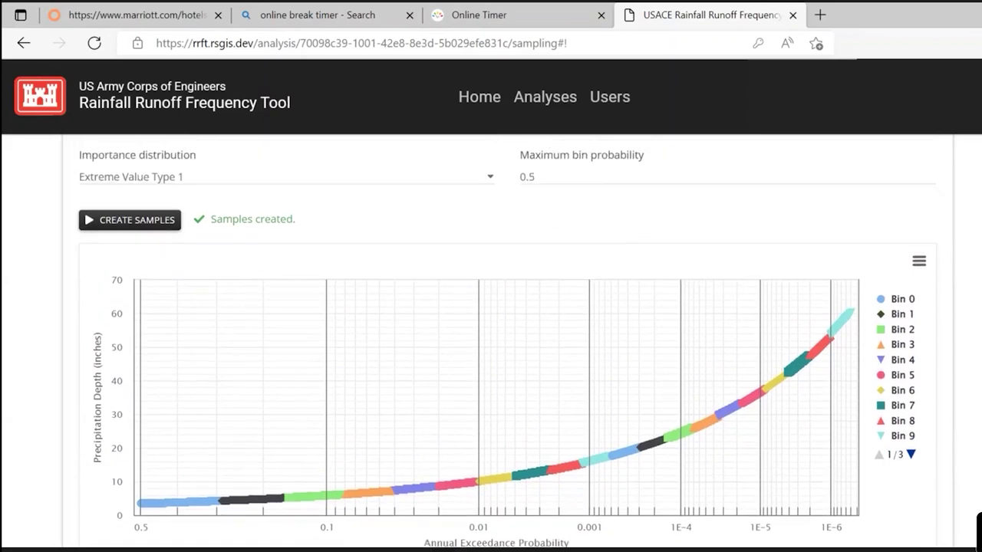
Try the Uniform importance distribution for SS-NA14-1Day-Computed and restore it to Extreme Value Type 1
click(488, 212)
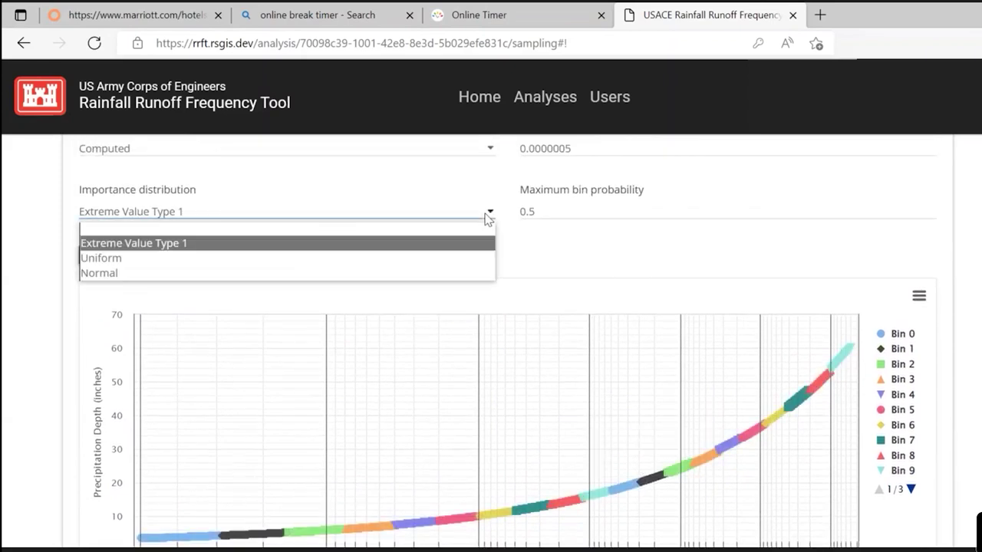
click(474, 260)
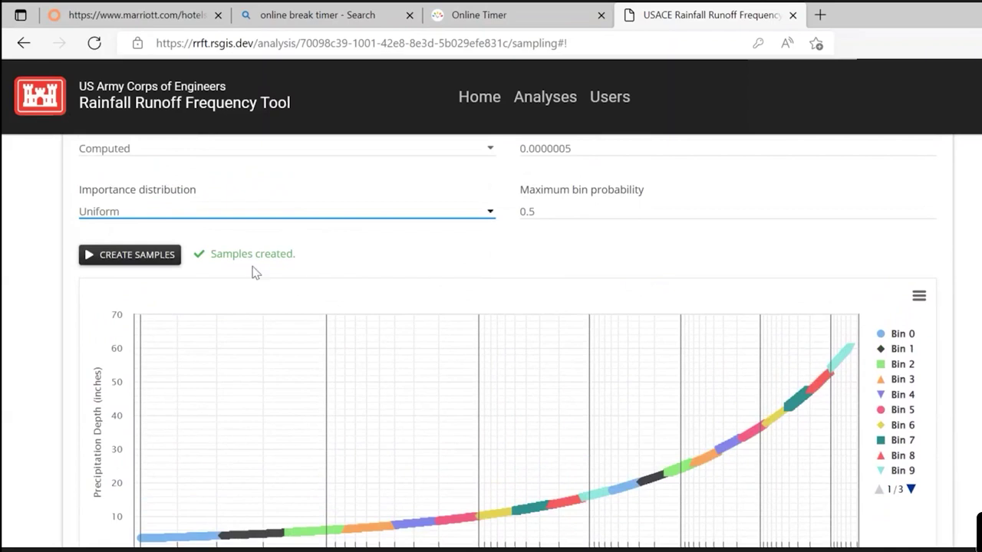
click(488, 217)
click(484, 243)
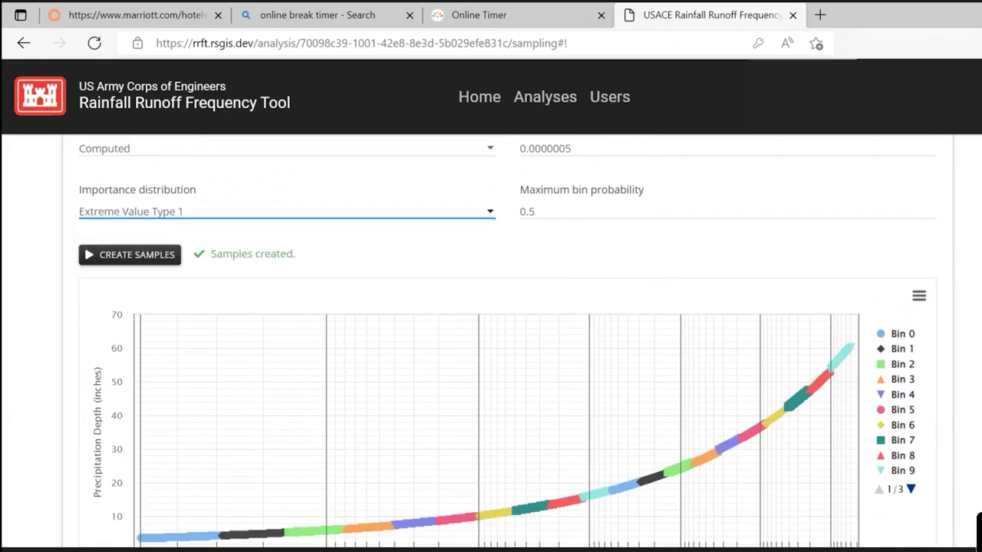
scroll(491, 345, down, 2)
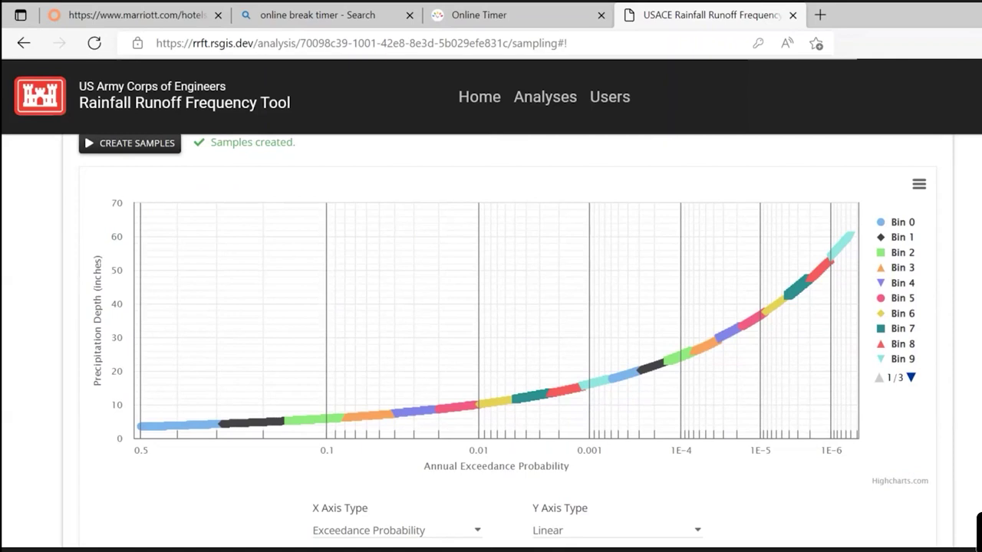
Go to the Model stage and review the HEC-HMS model list and the fields for uploading a model
scroll(506, 337, up, 10)
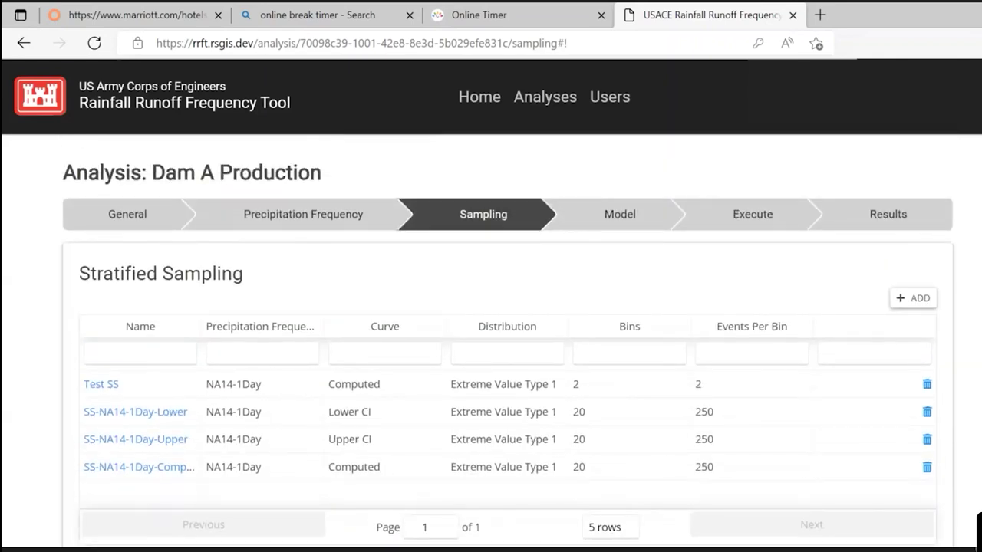
click(628, 205)
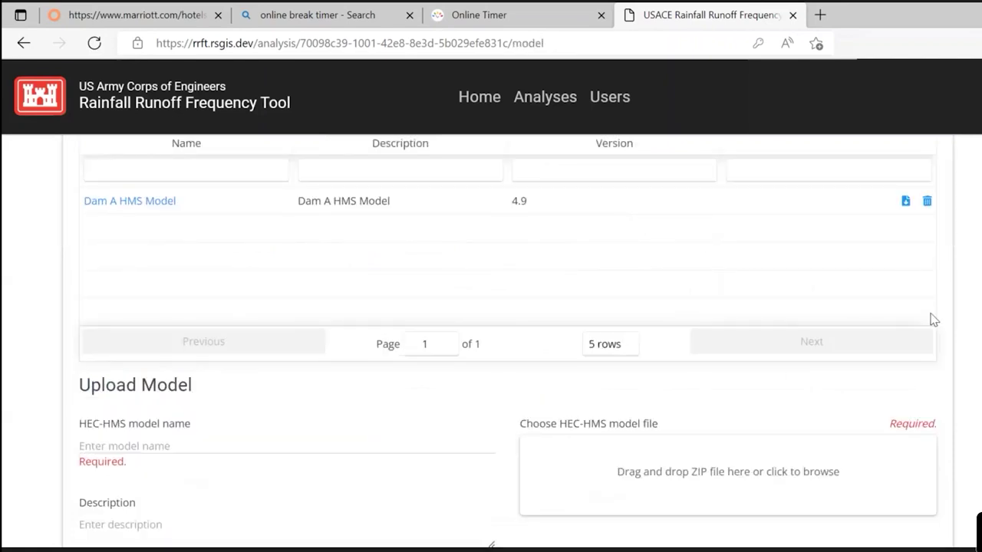
scroll(708, 405, down, 2)
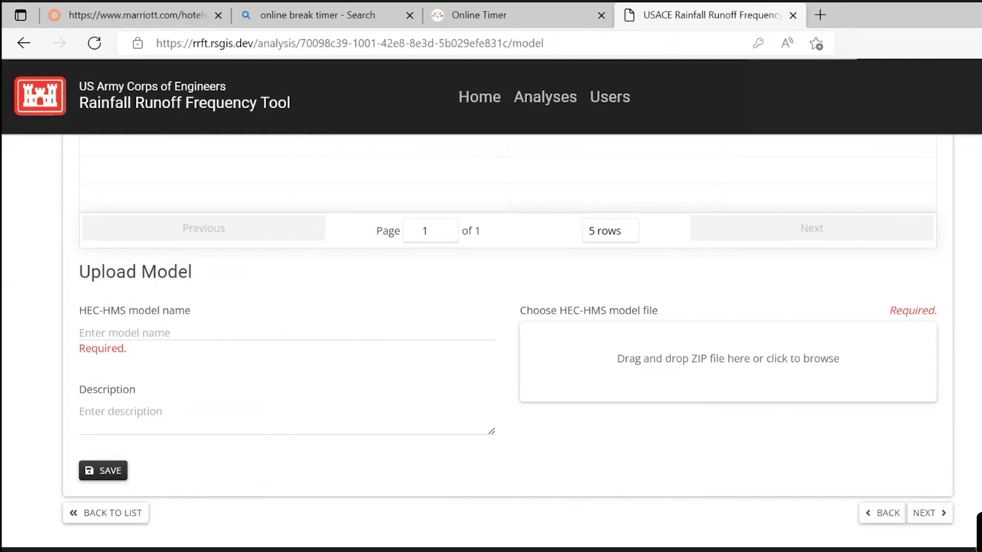
scroll(931, 188, up, 4)
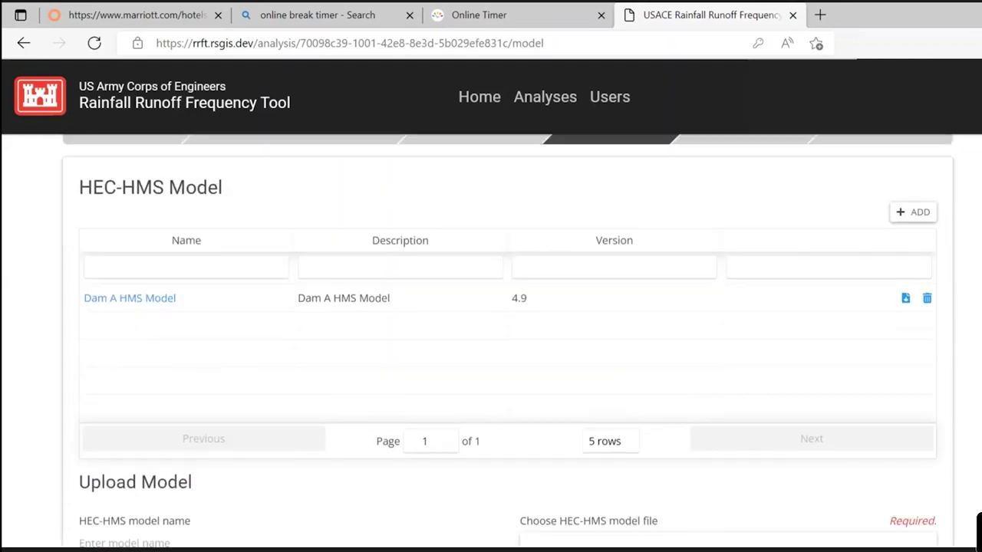
Go to the Execute stage and open the SEC-NA14-1Day-Computed sampled execution configuration
click(755, 212)
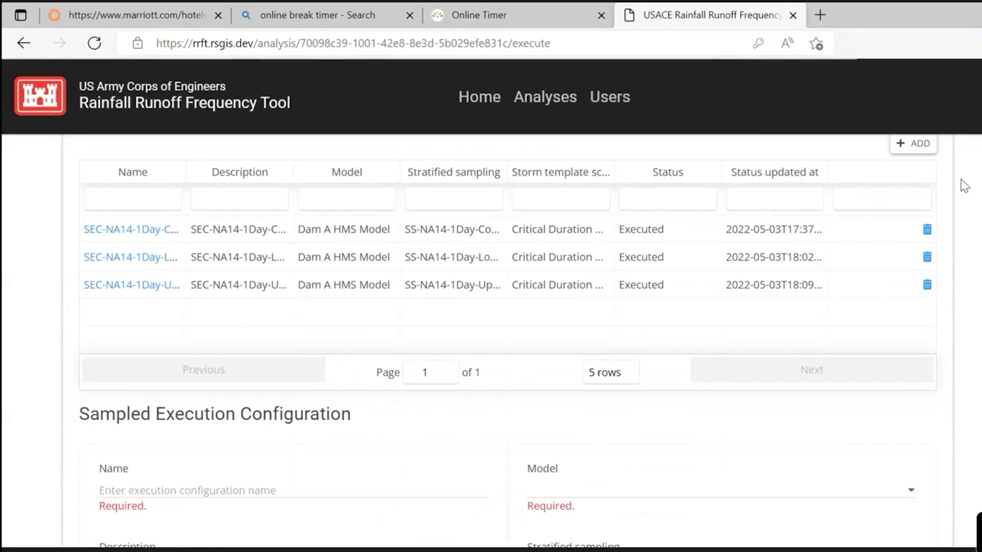
scroll(361, 340, up, 1)
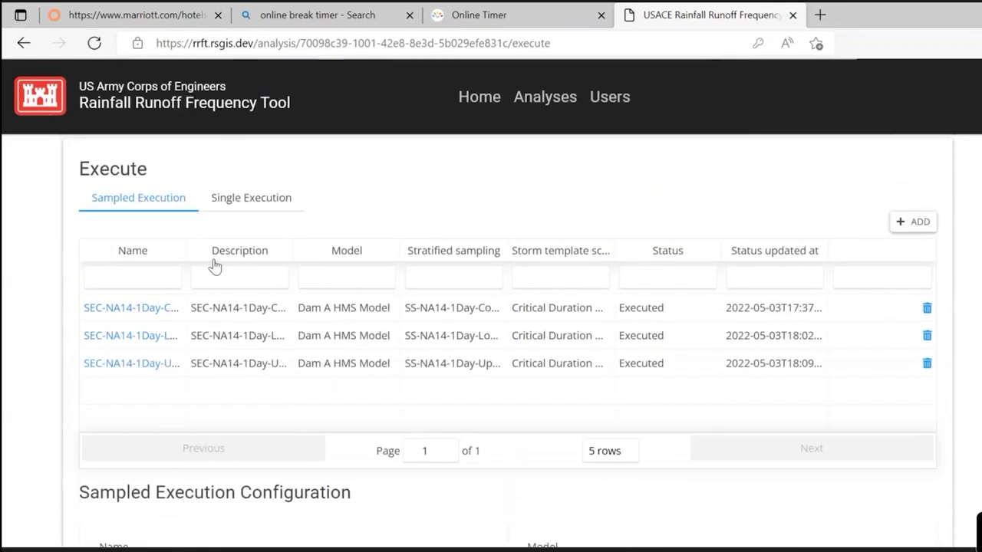
click(154, 309)
scroll(506, 345, down, 5)
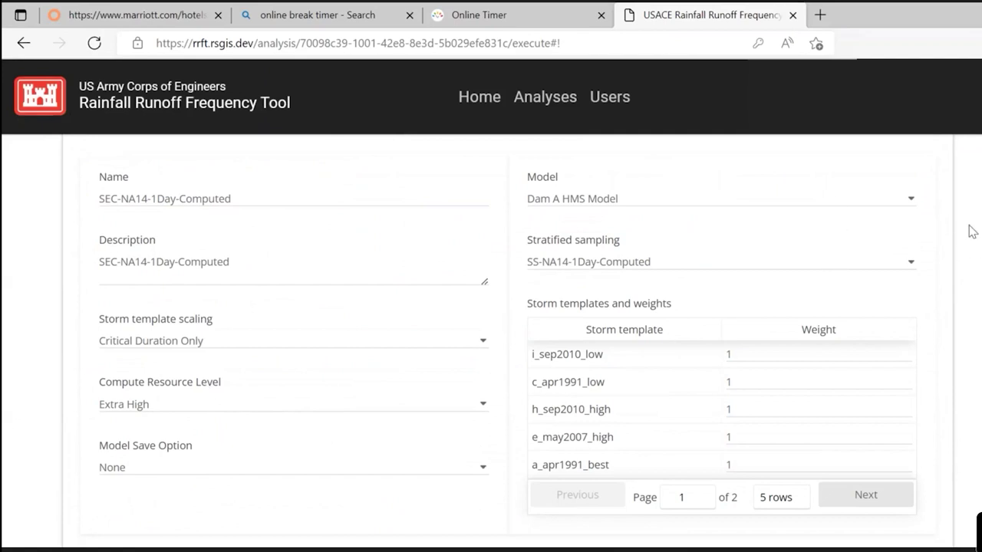
Examine the storm template weights, compute settings and dam47 model outputs of the SEC-NA14-1Day-Computed execution
scroll(828, 345, down, 2)
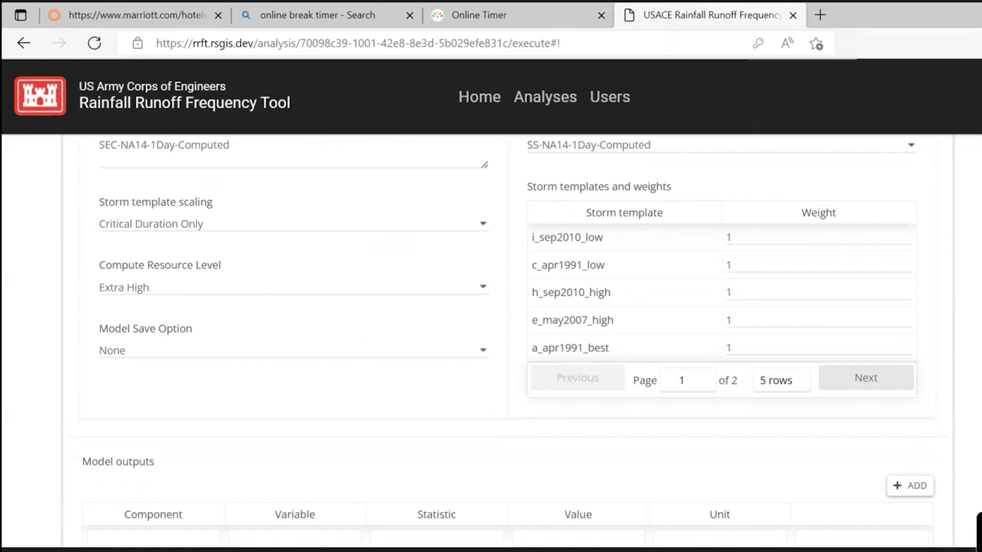
scroll(360, 338, down, 5)
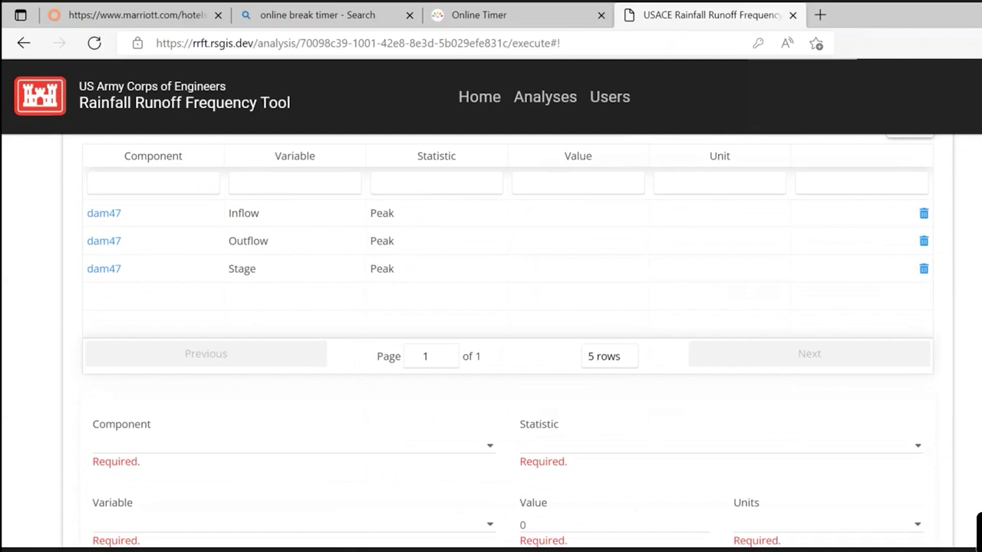
scroll(508, 341, up, 6)
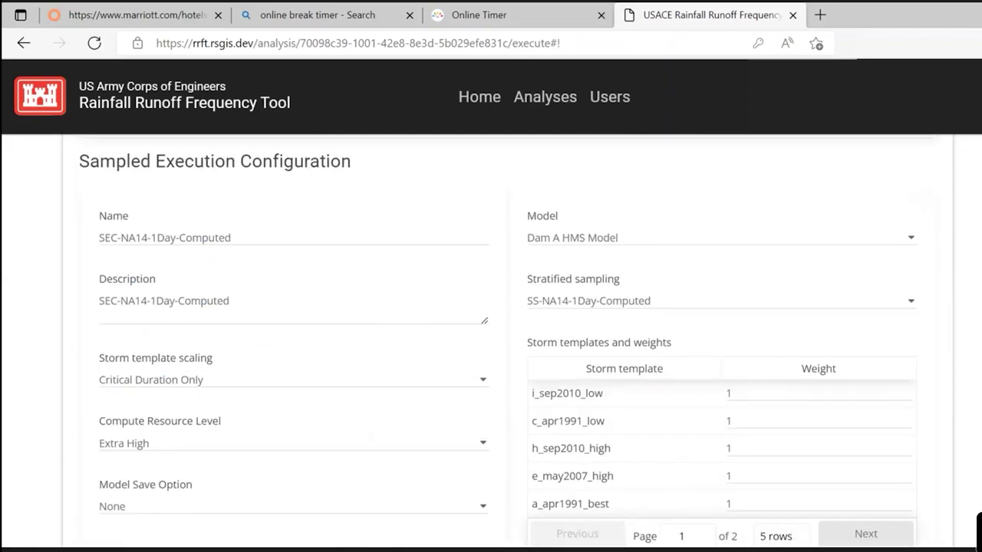
scroll(508, 341, down, 6)
Go to the Results stage and plot the dam47 (Reservoir) - Stage - Peak output for SEC-NA14-1Day-Computed
scroll(883, 191, up, 10)
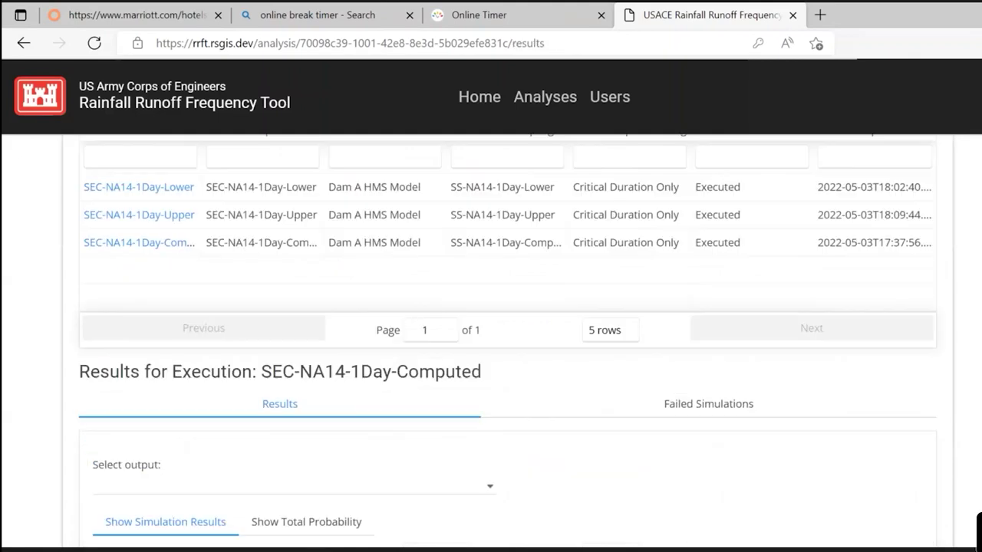
scroll(491, 338, up, 2)
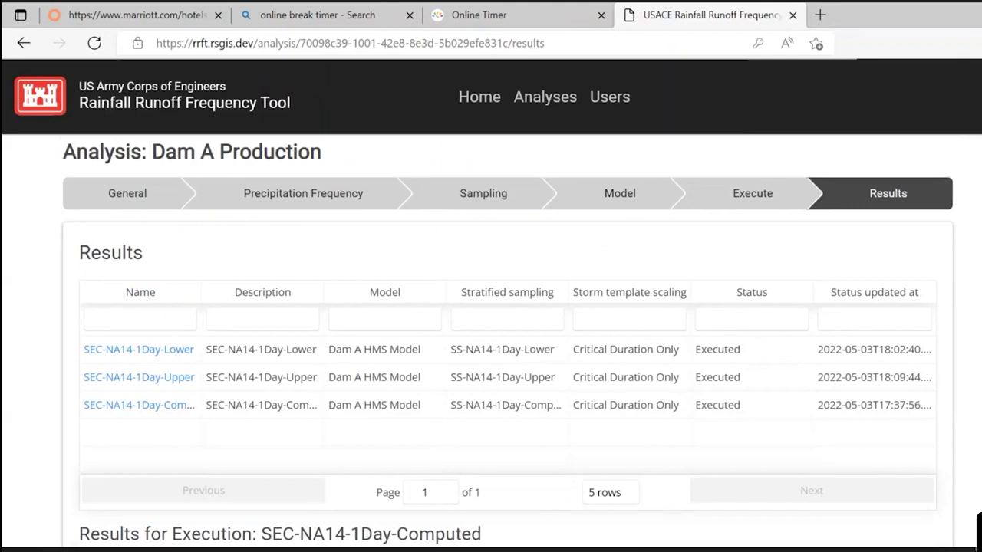
scroll(601, 346, down, 5)
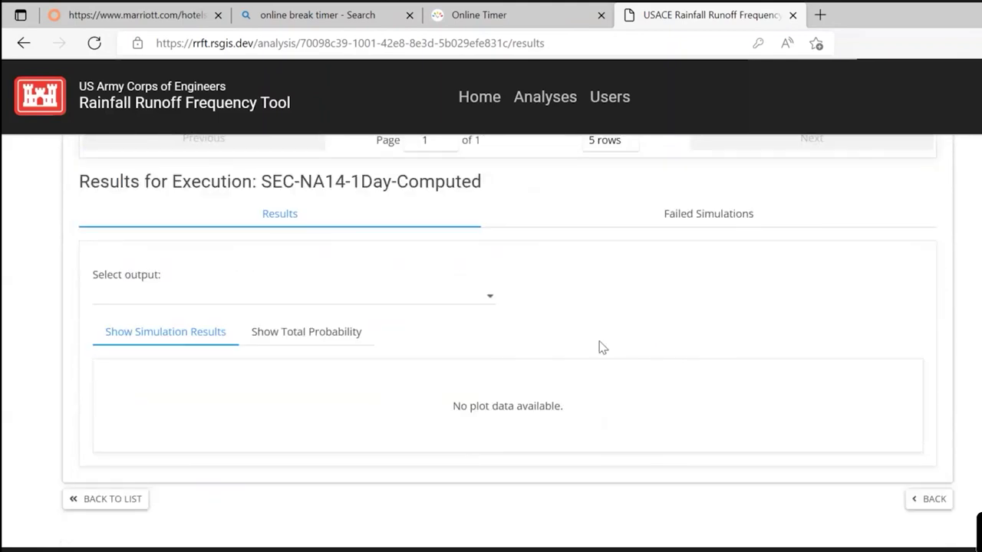
click(488, 300)
click(442, 360)
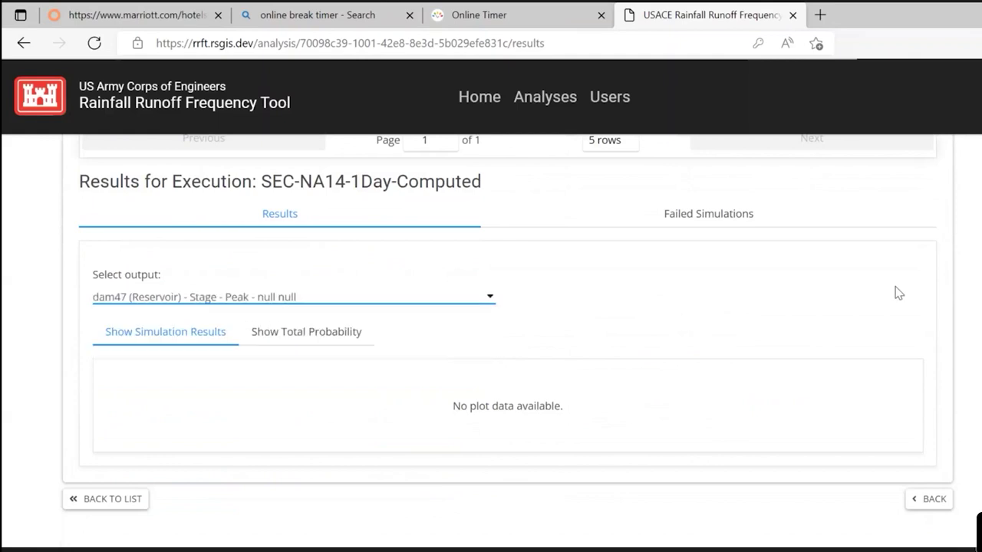
scroll(506, 342, down, 2)
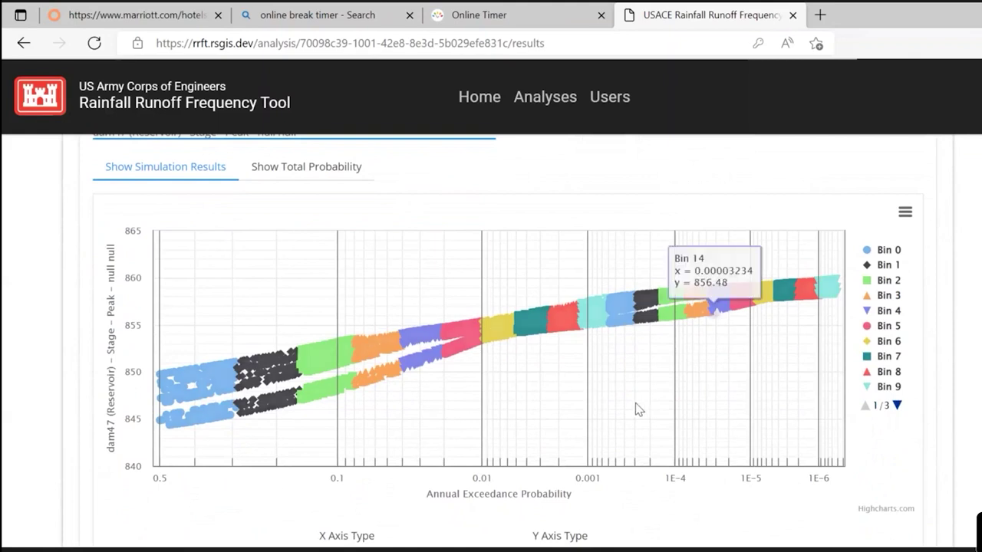
Show the total probability curve for the dam47 peak stage and read the curve near the 0.01 annual exceedance probability
mouse_move(365, 359)
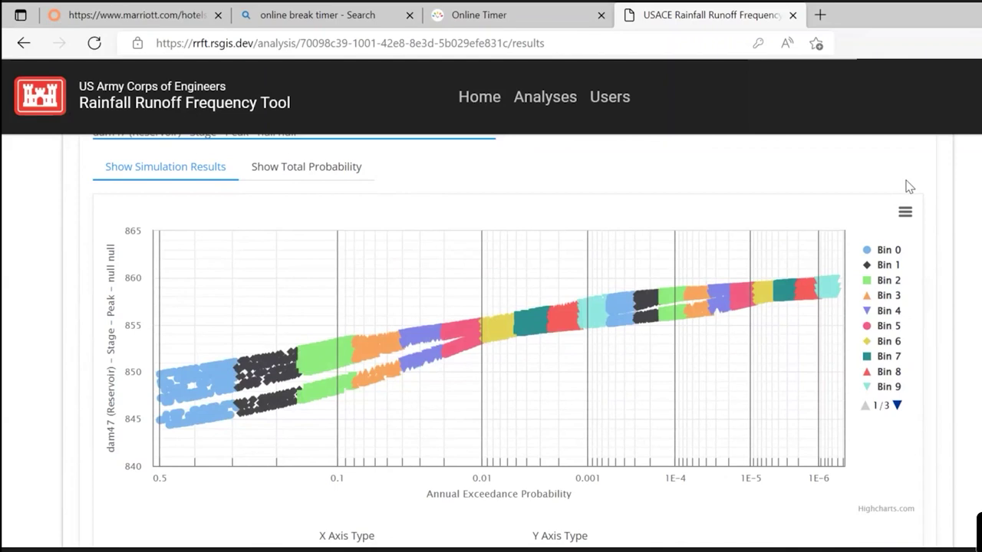
click(346, 168)
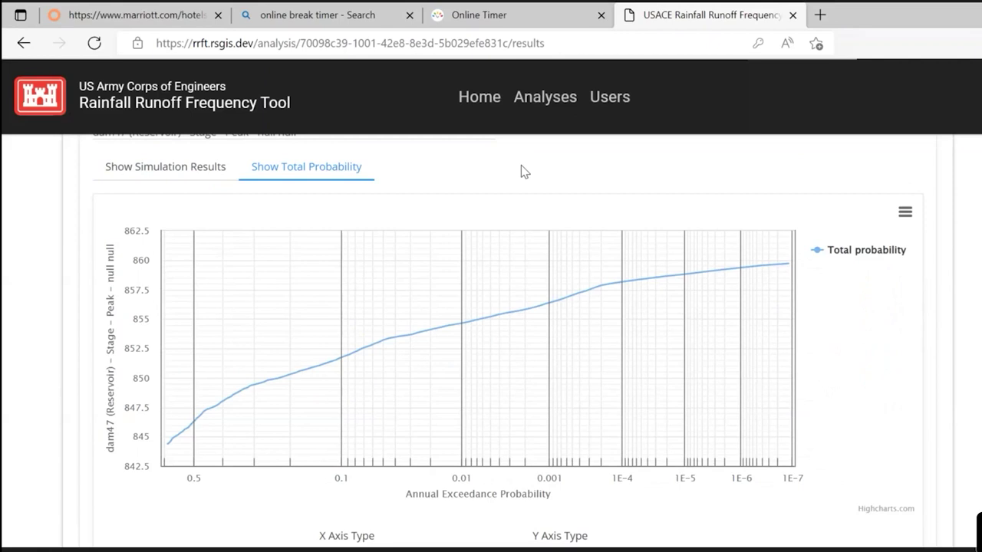
mouse_move(469, 319)
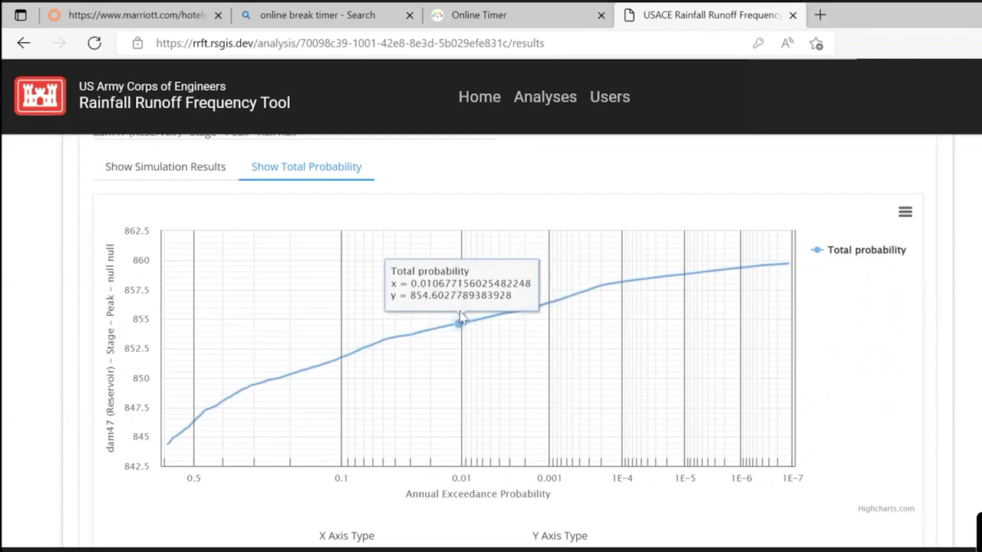